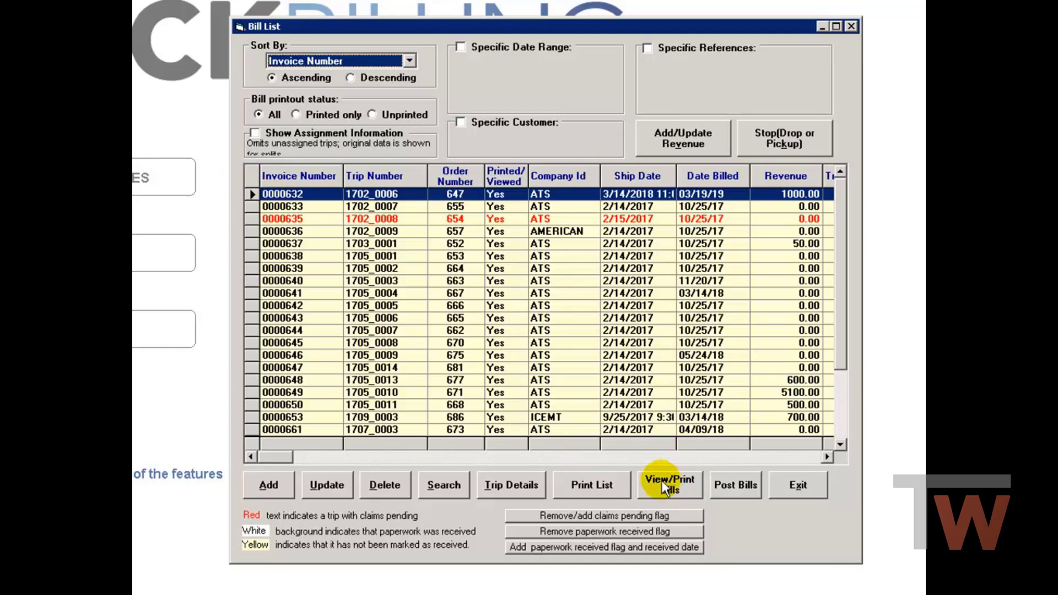
- Print only invoice 0000632 on the KONICA MINOLTA C368SeriesPCL printer and leave the bill printing window
{"action": "left_click", "coordinate": [682, 485]}
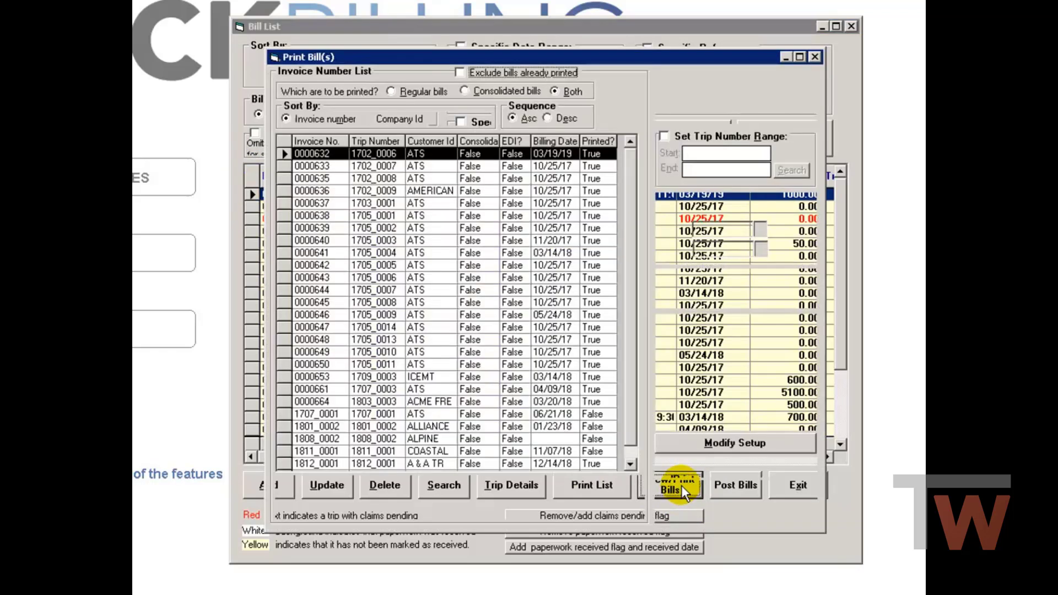
{"action": "left_click", "coordinate": [280, 154]}
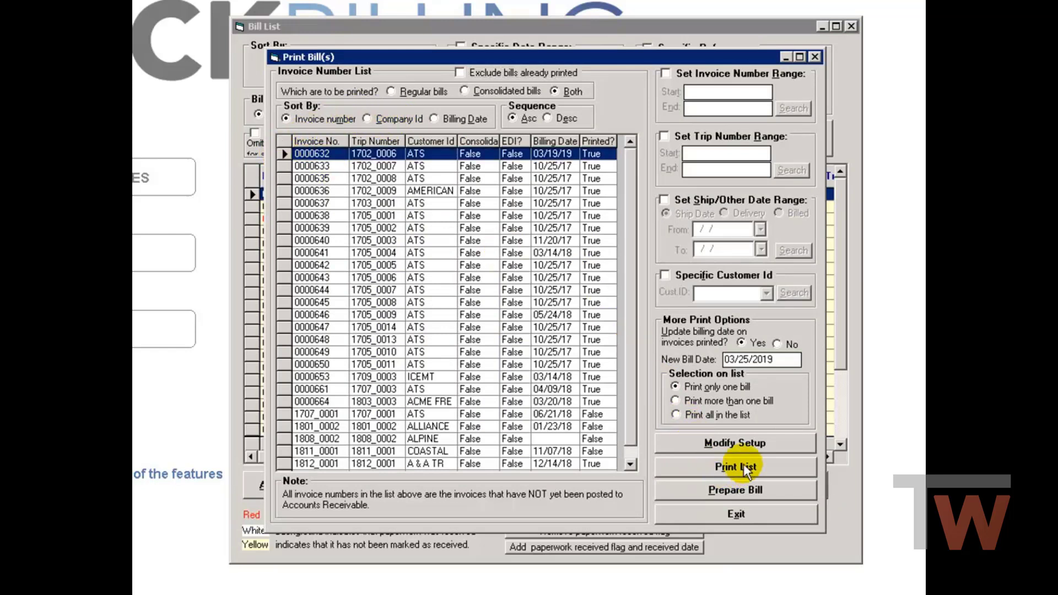
{"action": "left_click", "coordinate": [748, 495]}
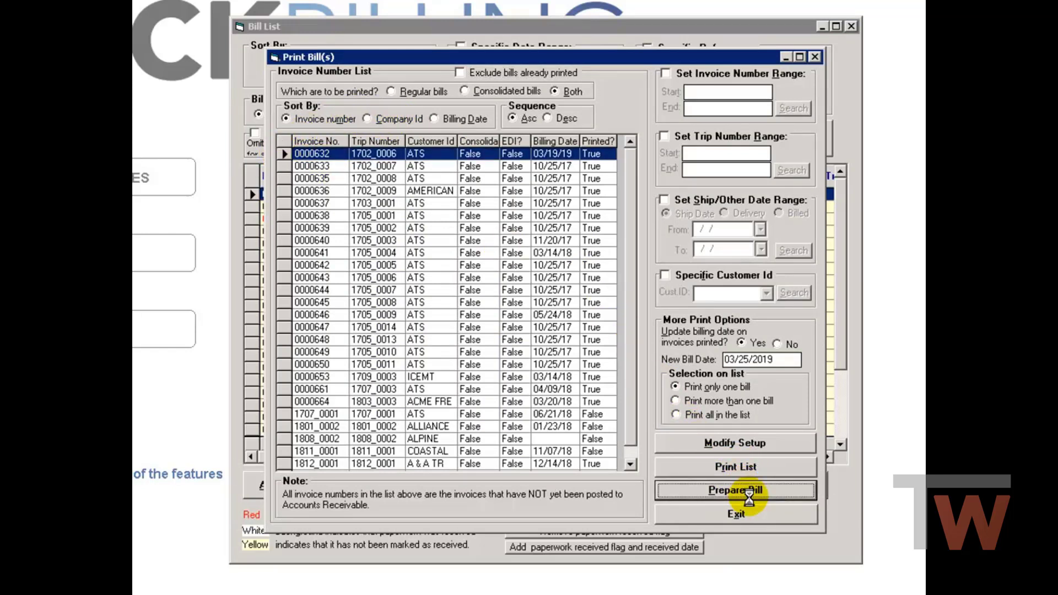
{"action": "left_click", "coordinate": [729, 490]}
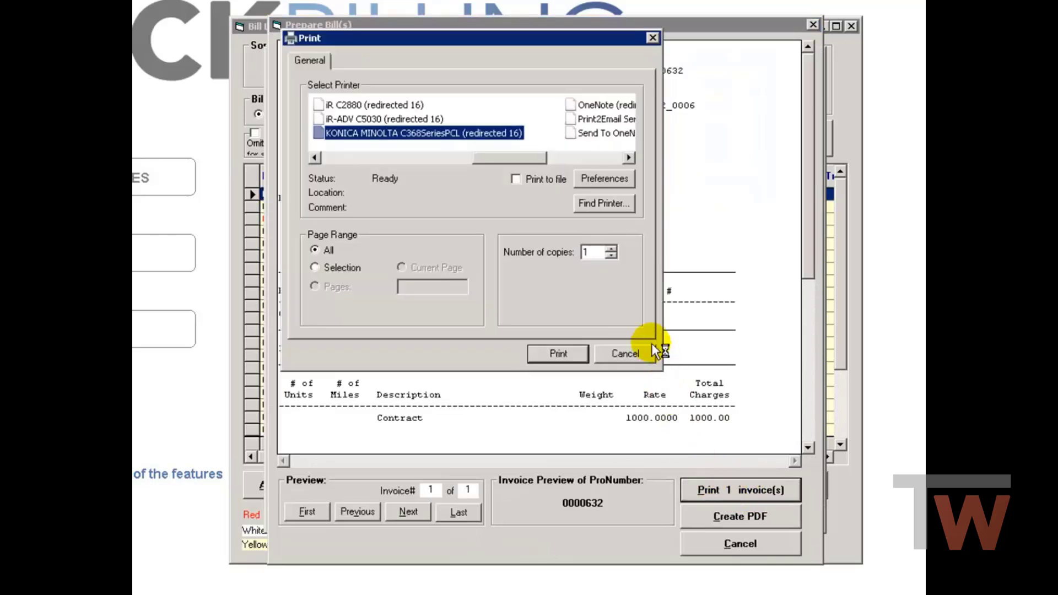
{"action": "left_click", "coordinate": [559, 354]}
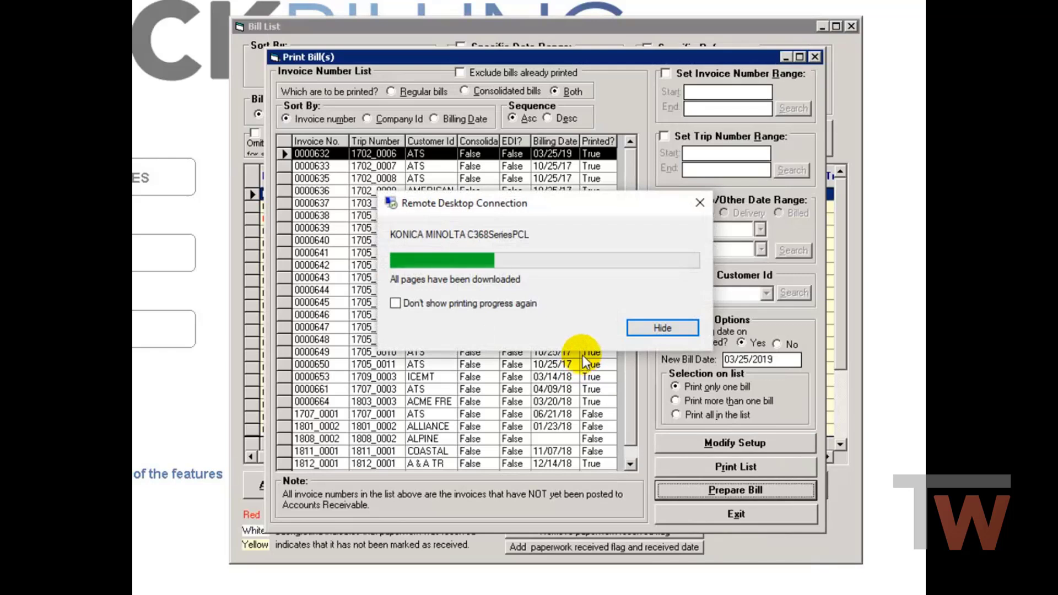
{"action": "left_click", "coordinate": [755, 515]}
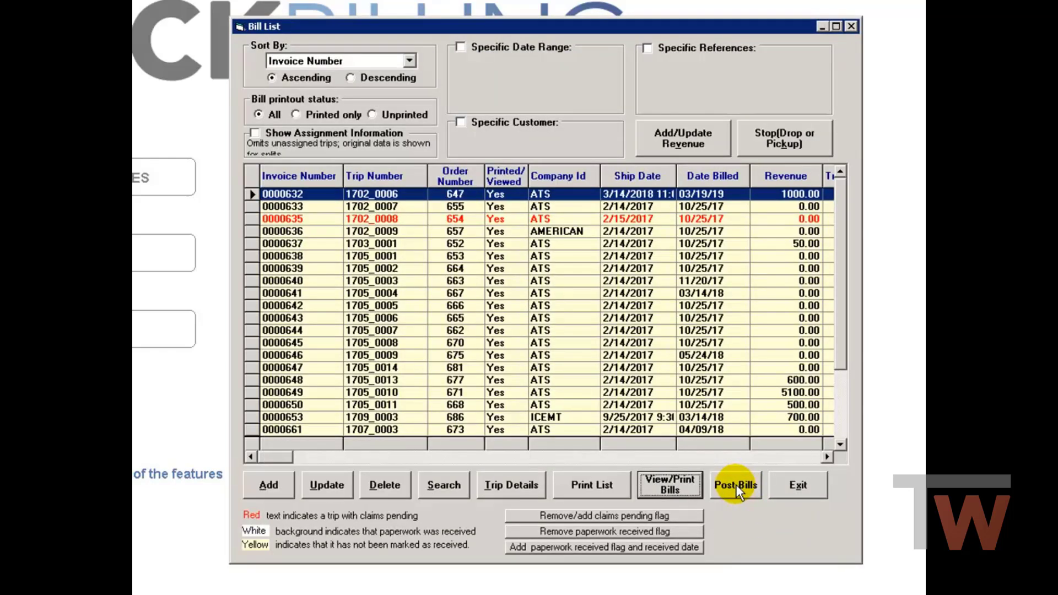
- Post only invoice 0000632 for ATS to Accounts Receivable and close the bill list
{"action": "left_click", "coordinate": [737, 484]}
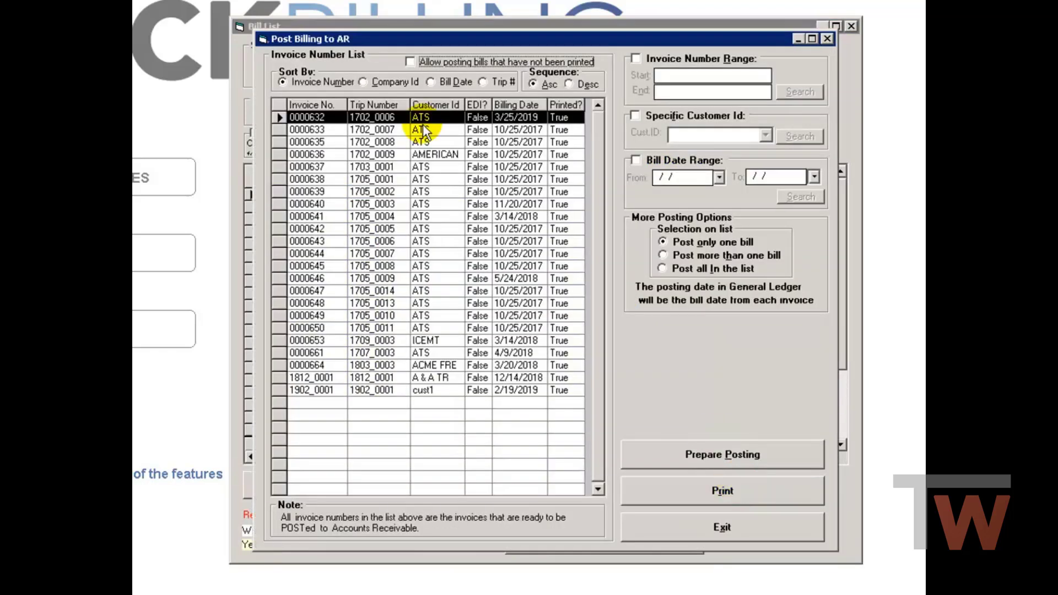
{"action": "left_click", "coordinate": [279, 118]}
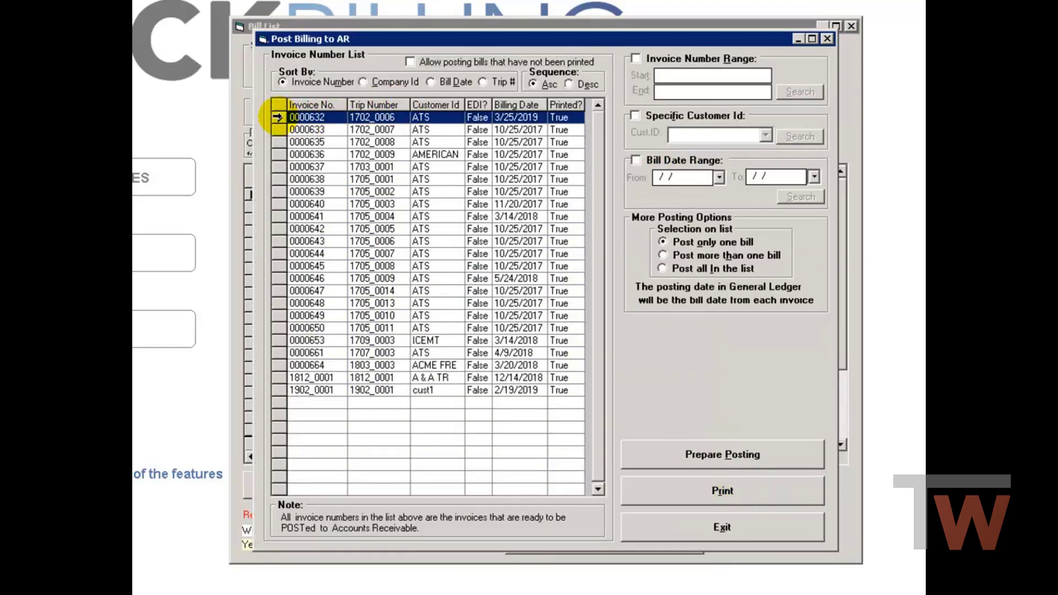
{"action": "left_click", "coordinate": [716, 454]}
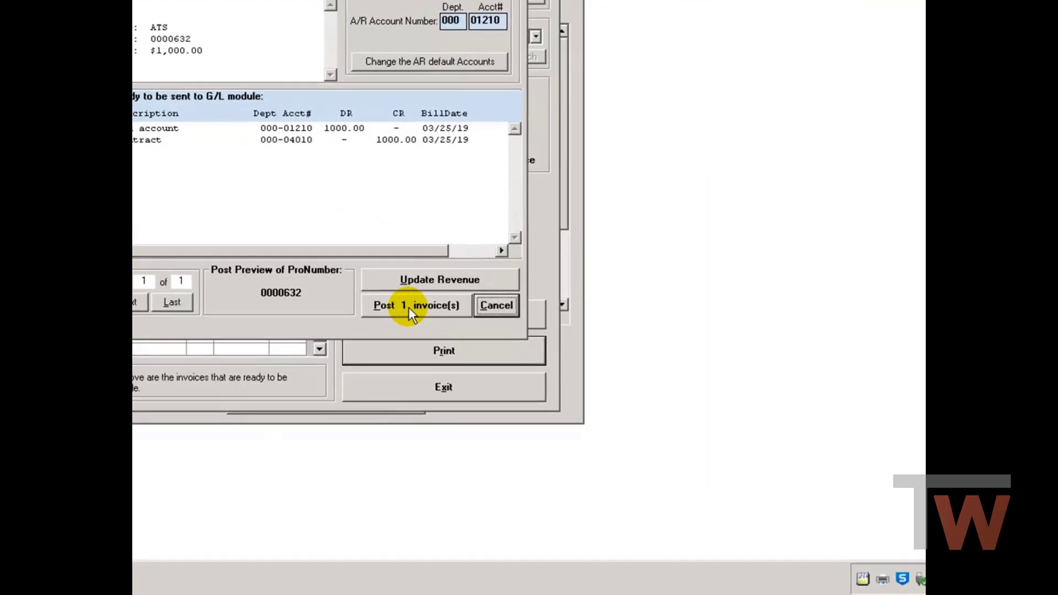
{"action": "left_click", "coordinate": [681, 448]}
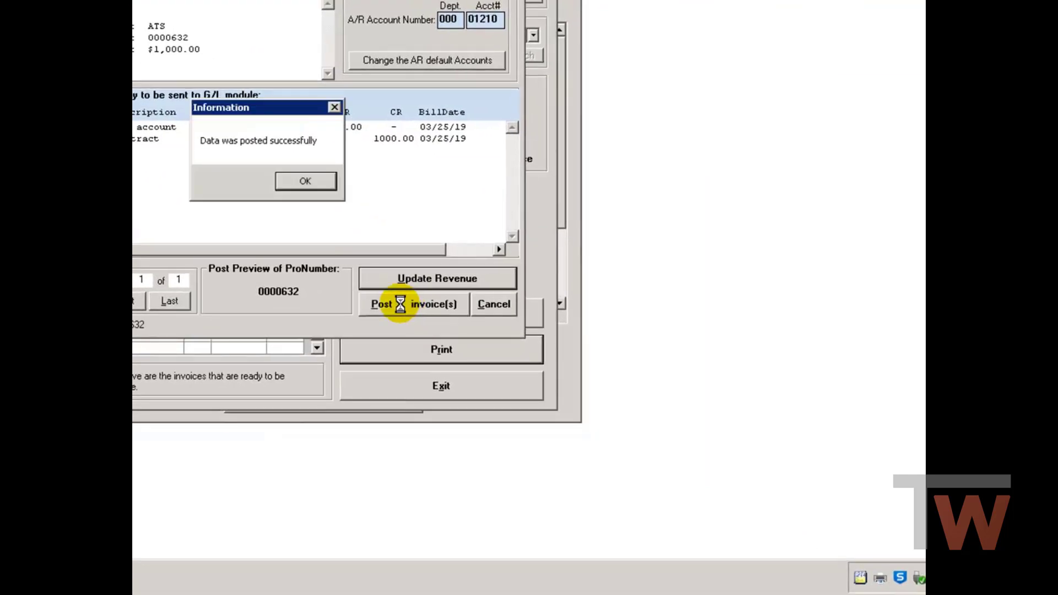
{"action": "left_click", "coordinate": [308, 181]}
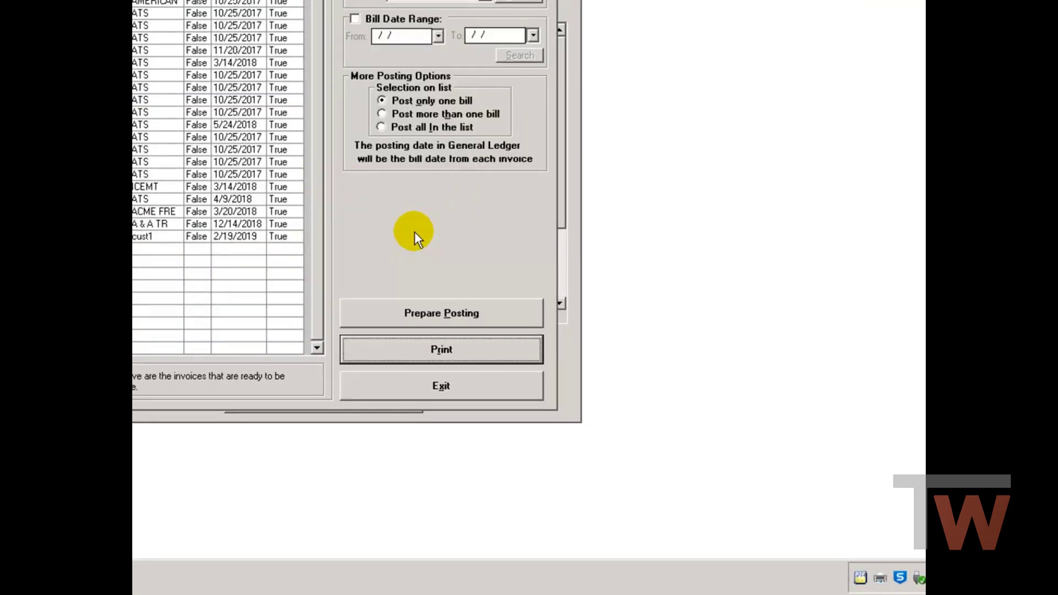
{"action": "left_click", "coordinate": [461, 392]}
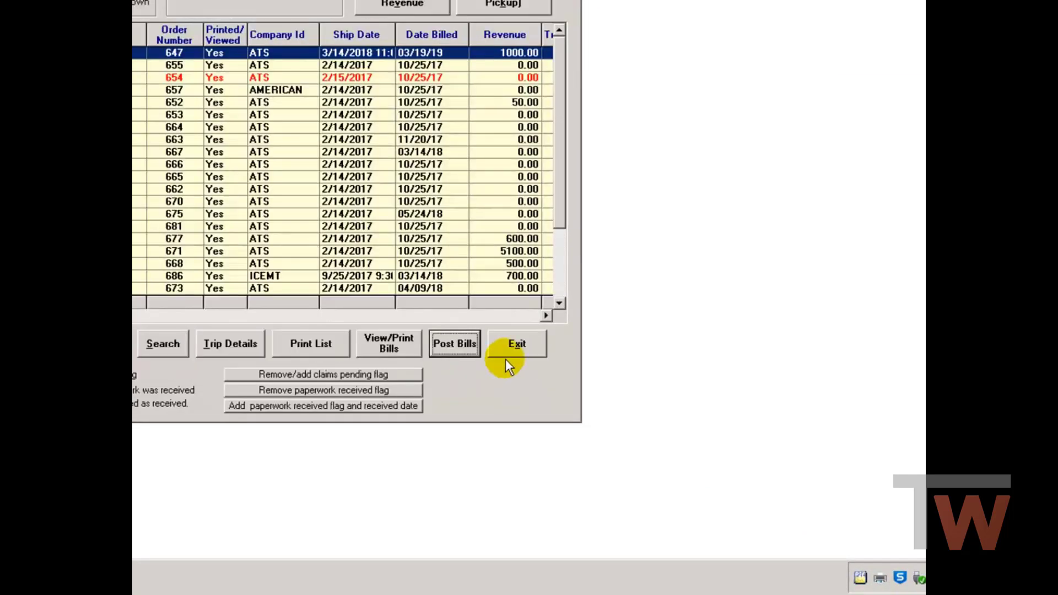
{"action": "left_click", "coordinate": [518, 347]}
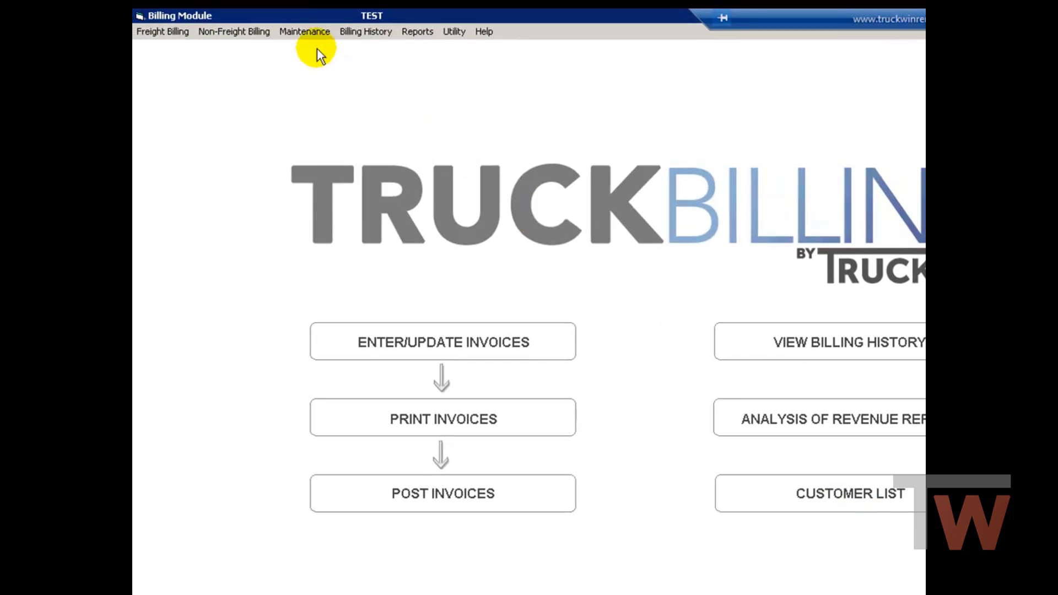
- Review the payment address for customers in the billing maintenance settings and close it without changes
{"action": "left_click", "coordinate": [304, 31]}
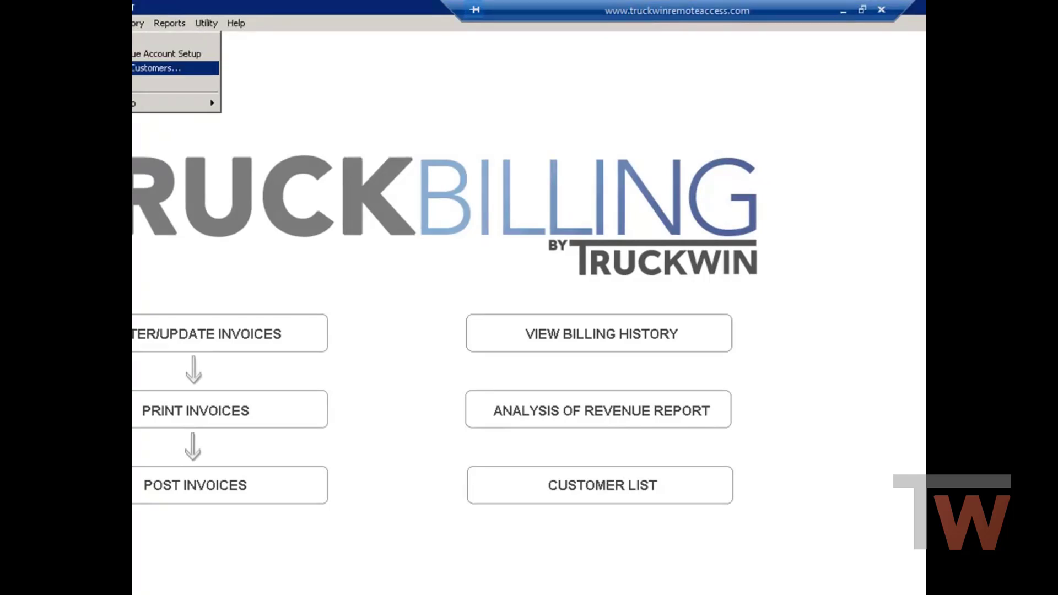
{"action": "left_click", "coordinate": [157, 68]}
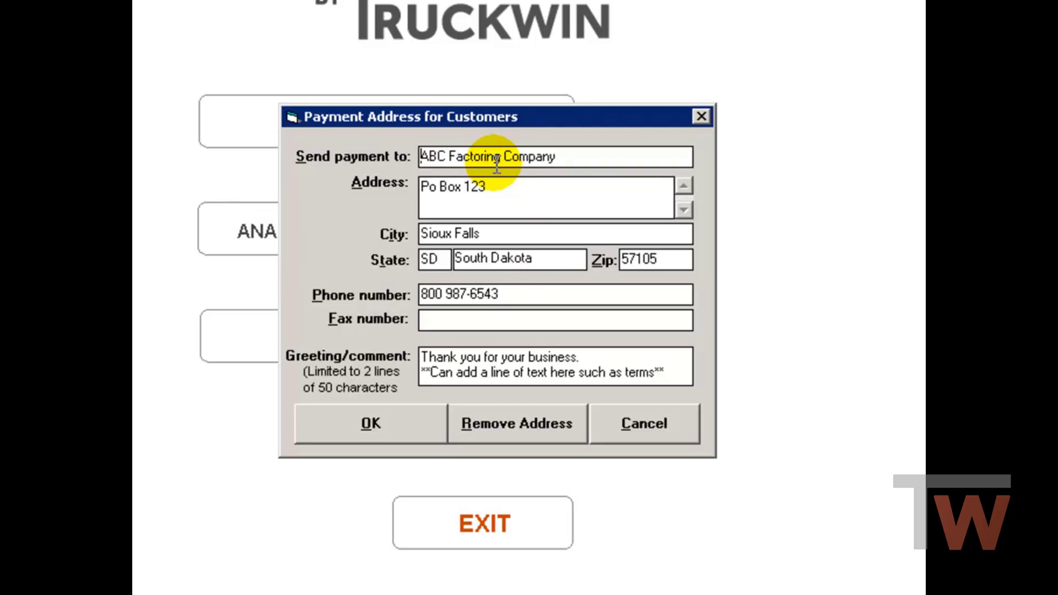
{"action": "left_click", "coordinate": [644, 423]}
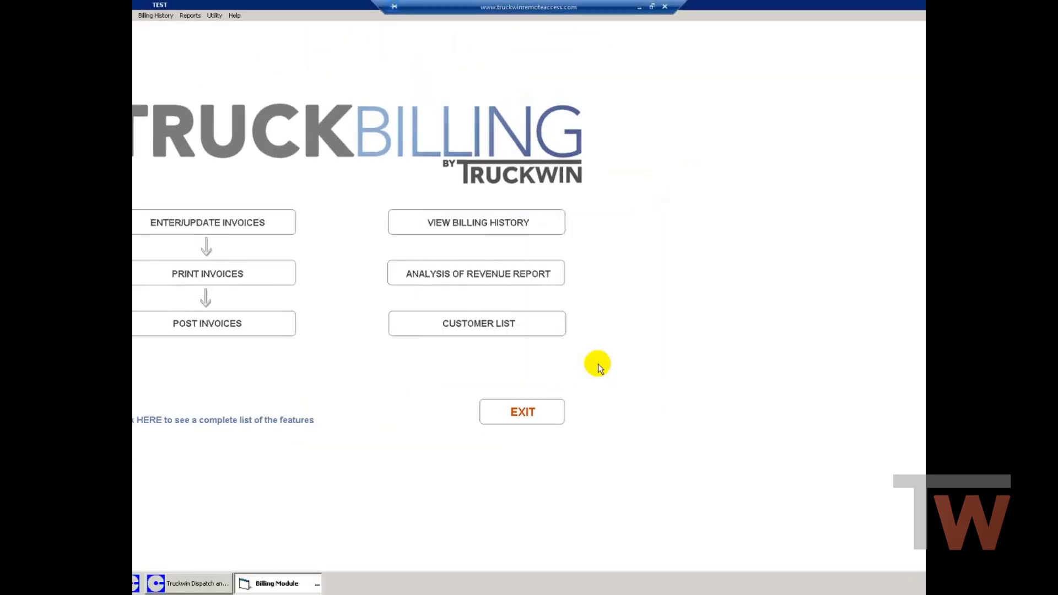
- Leave the Billing module, switch to Accounts Receivable and open the list of outstanding invoices
{"action": "left_click", "coordinate": [531, 412]}
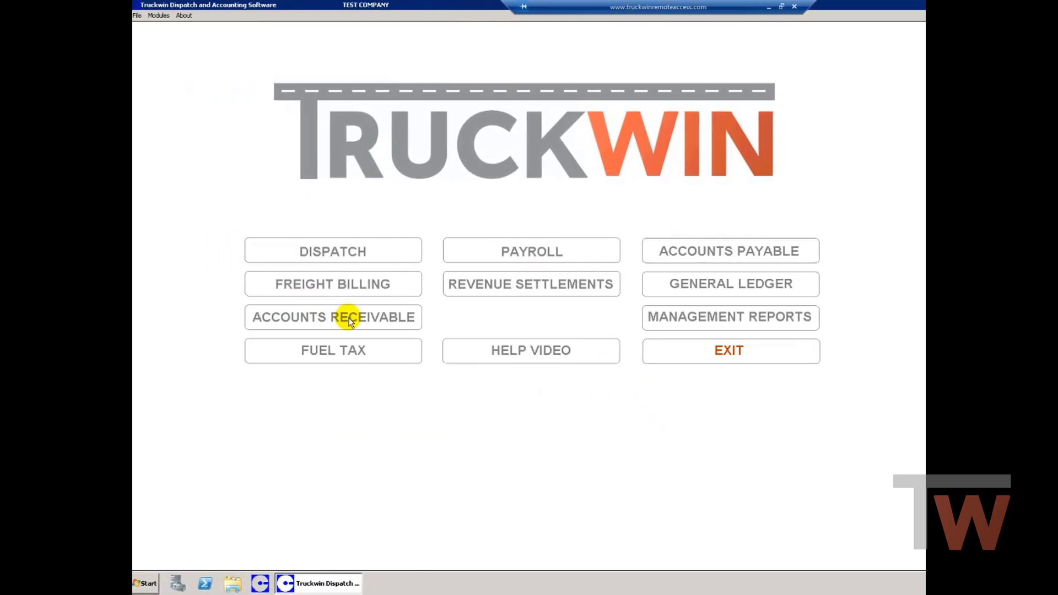
{"action": "left_click", "coordinate": [254, 317]}
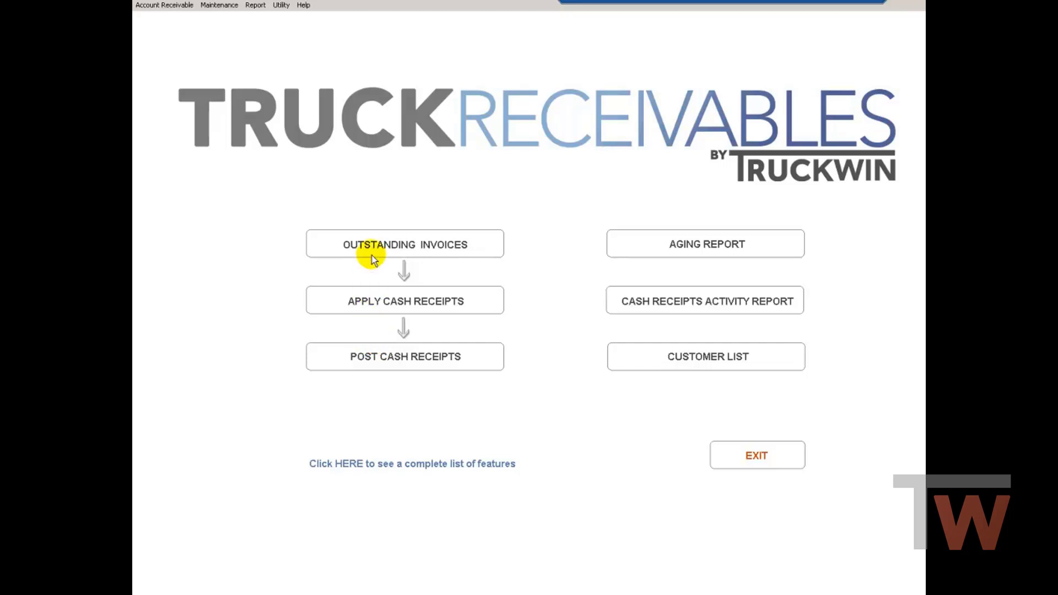
{"action": "left_click", "coordinate": [414, 246]}
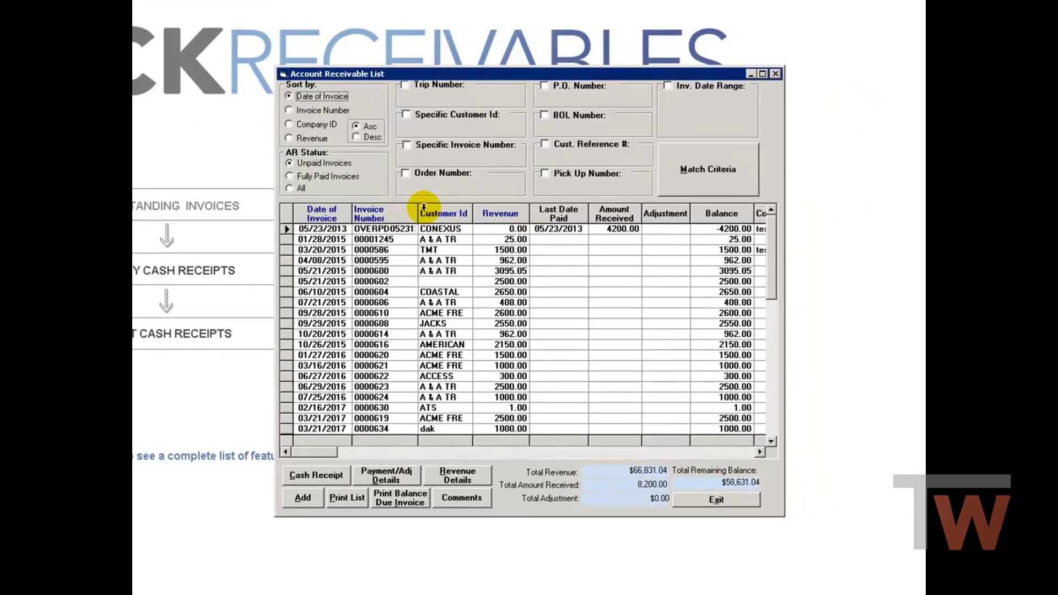
- Select the ATS invoice 0000632 dated 03/25/2019 in the receivables list and start a cash receipt for it
{"action": "left_click", "coordinate": [308, 211]}
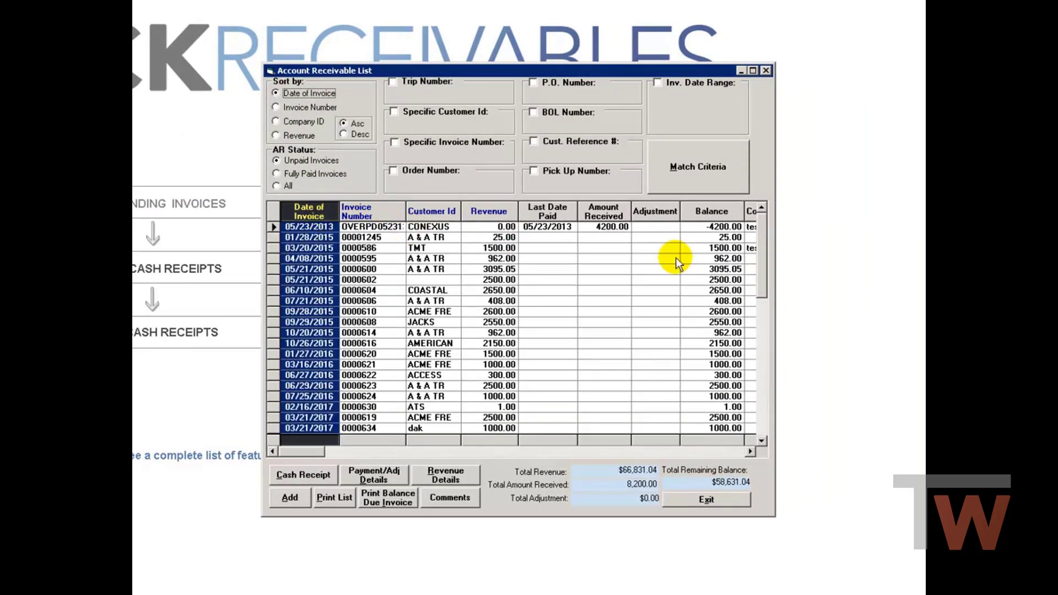
{"action": "left_click_drag", "start_coordinate": [760, 264], "coordinate": [760, 406]}
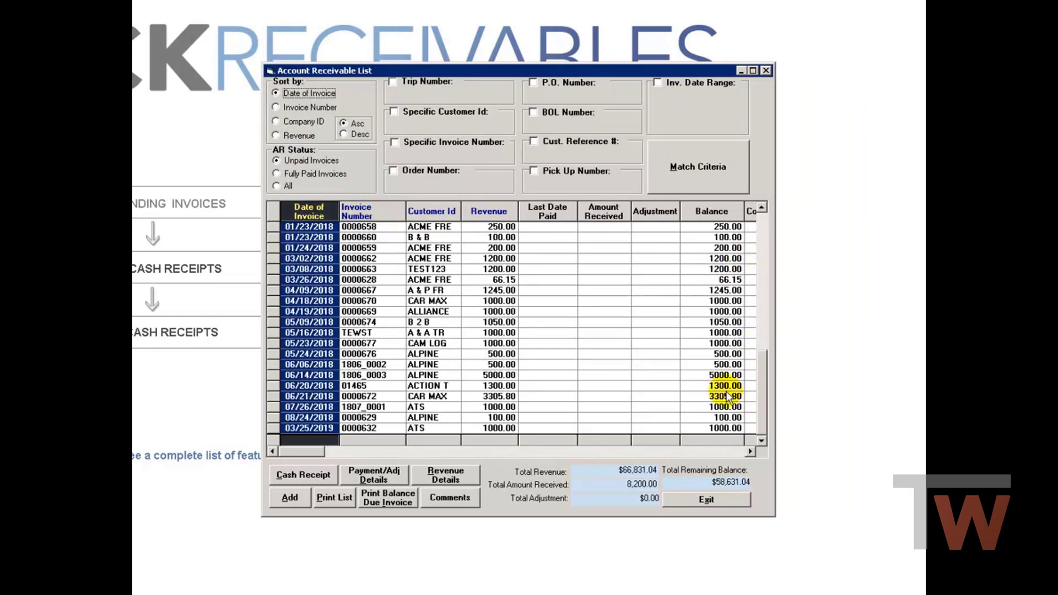
{"action": "left_click", "coordinate": [273, 429]}
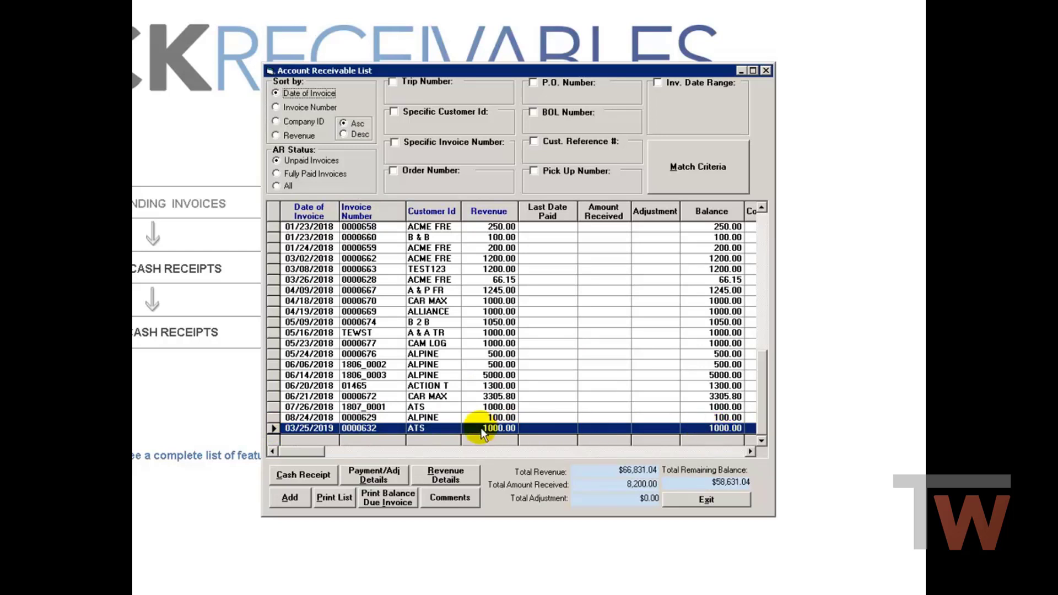
{"action": "left_click", "coordinate": [311, 478]}
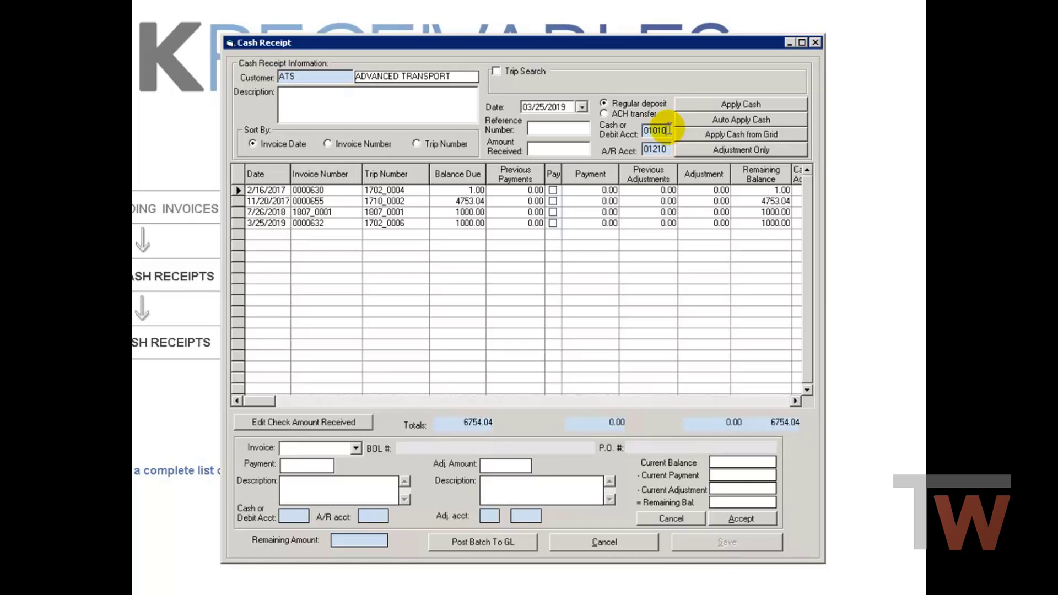
- Fill in the ATS cash receipt with debit account 04010, reference number 032519 and an amount received of 1000
{"action": "left_click_drag", "start_coordinate": [668, 130], "coordinate": [612, 126]}
{"action": "type", "text": "04010"}
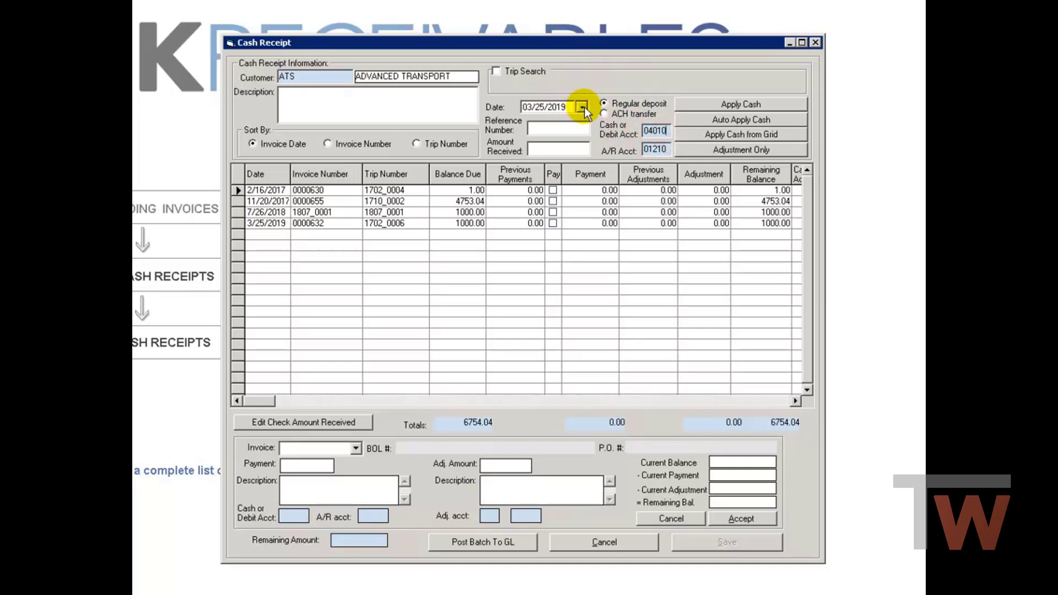
{"action": "left_click", "coordinate": [536, 126]}
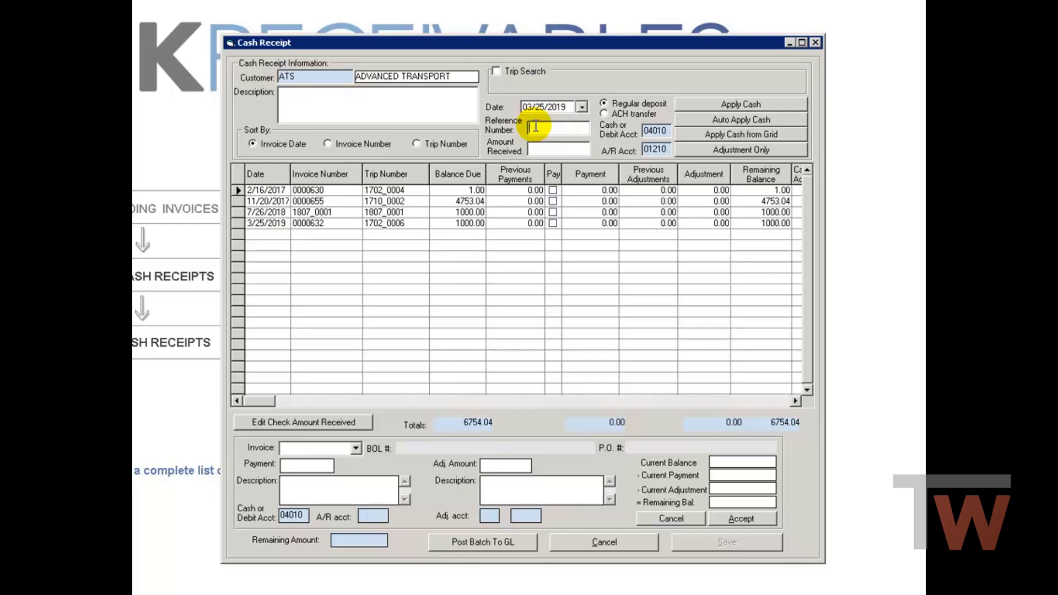
{"action": "type", "text": "03"}
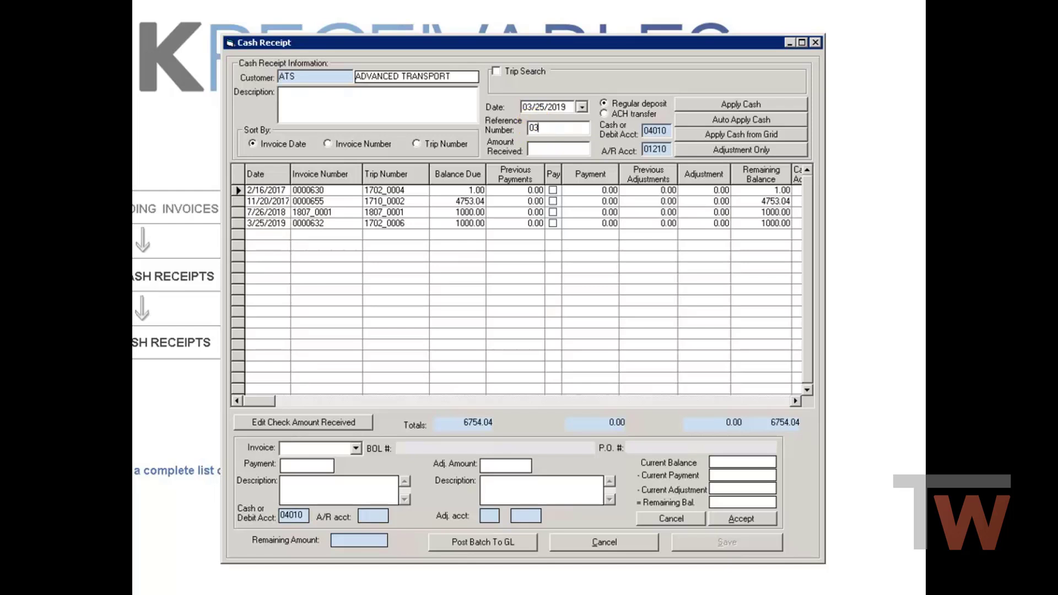
{"action": "type", "text": "2519"}
{"action": "key", "text": "Tab"}
{"action": "type", "text": "1000"}
- Apply the cash from the grid to invoice 0000632 and save the receipt without adding further cash receipts
{"action": "left_click", "coordinate": [748, 134]}
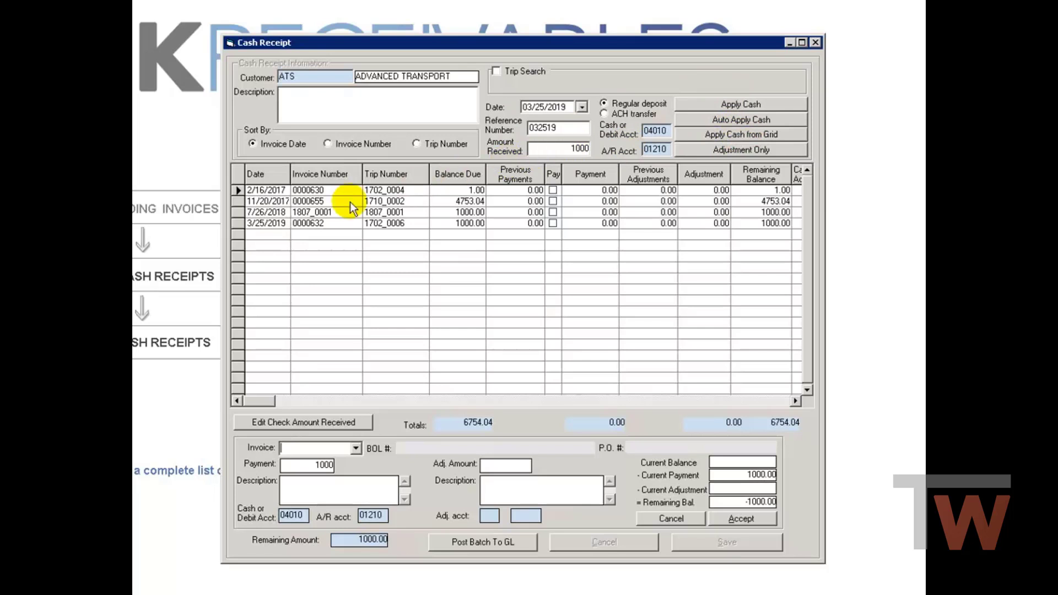
{"action": "left_click", "coordinate": [553, 223]}
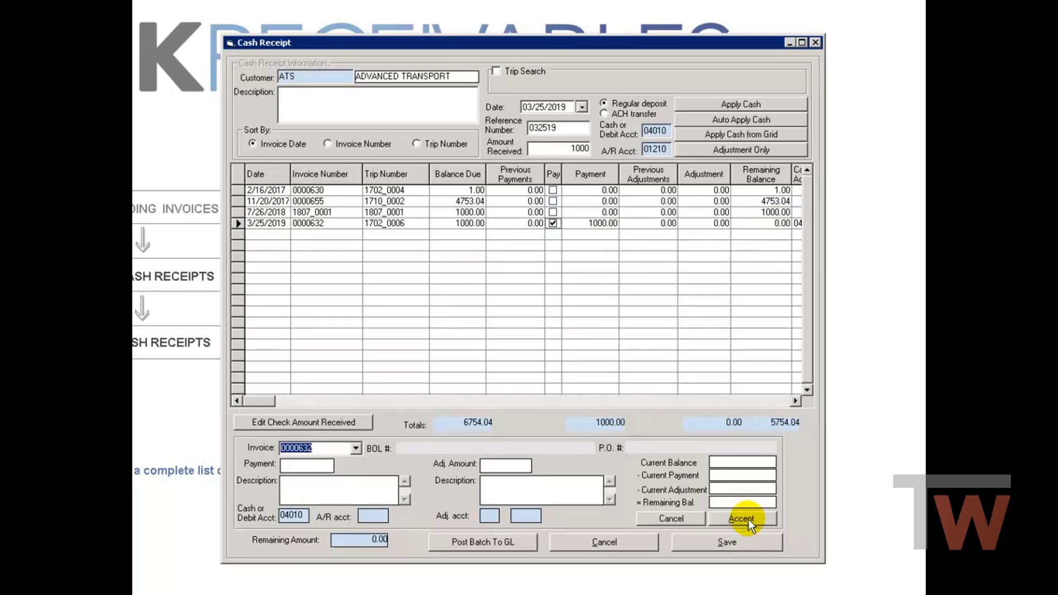
{"action": "left_click", "coordinate": [742, 544]}
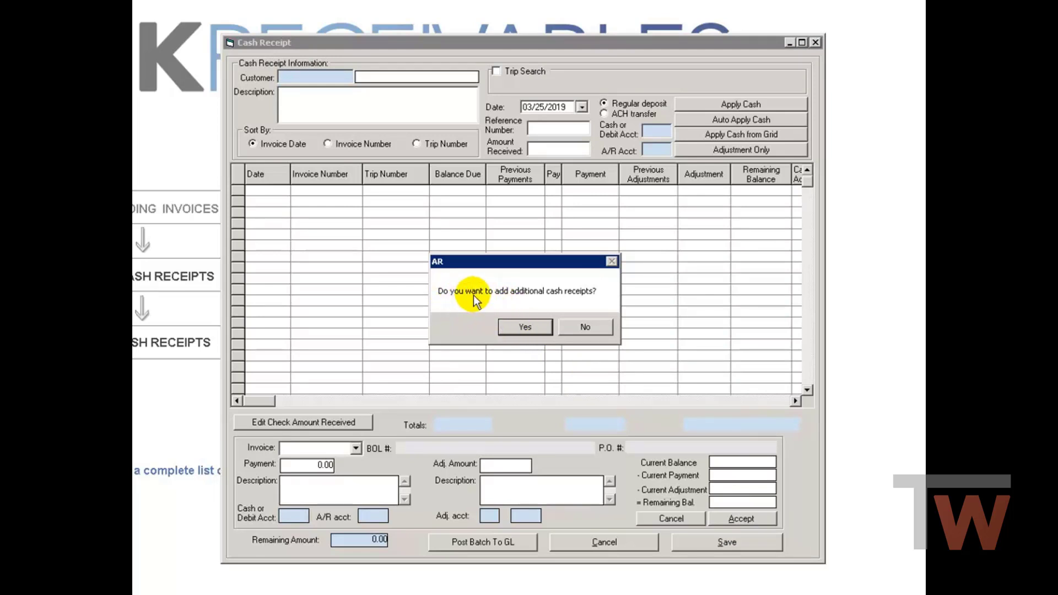
{"action": "left_click", "coordinate": [586, 327]}
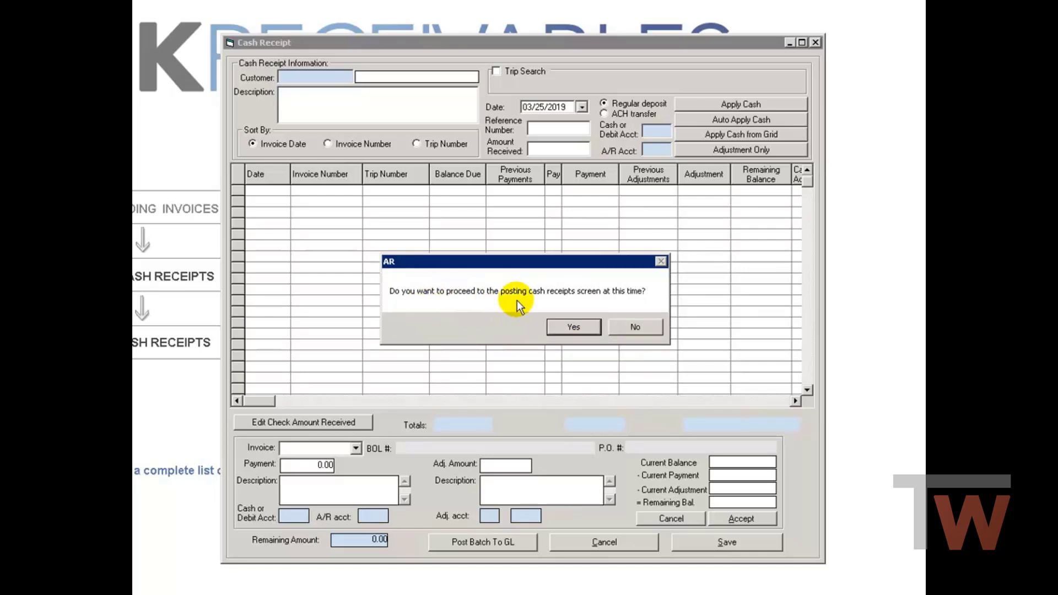
- Post the saved cash receipt to the general ledger and exit Accounts Receivable to the Truckwin main screen
{"action": "left_click", "coordinate": [578, 328]}
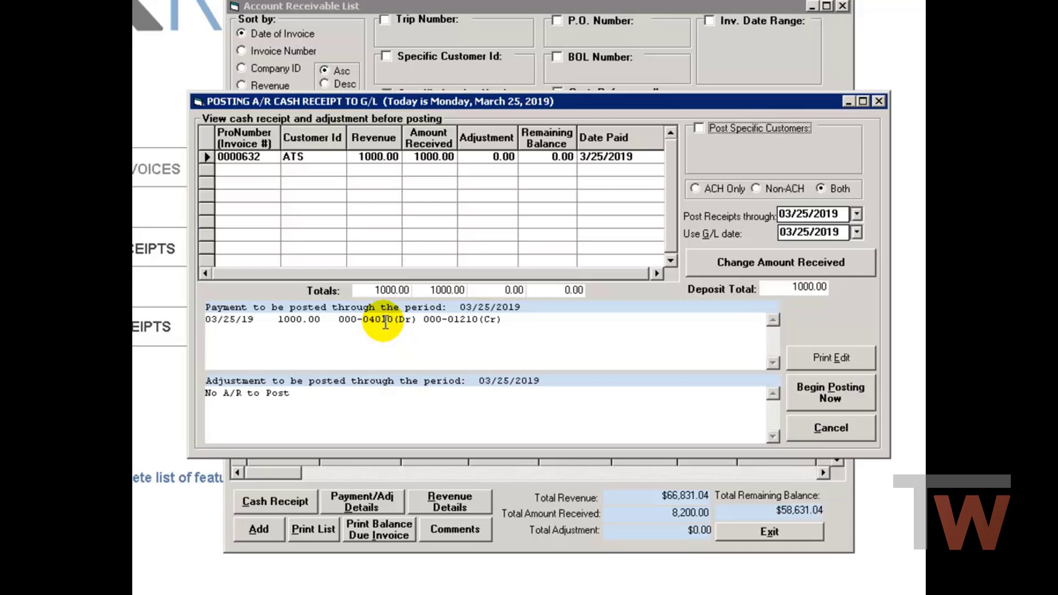
{"action": "left_click", "coordinate": [834, 398]}
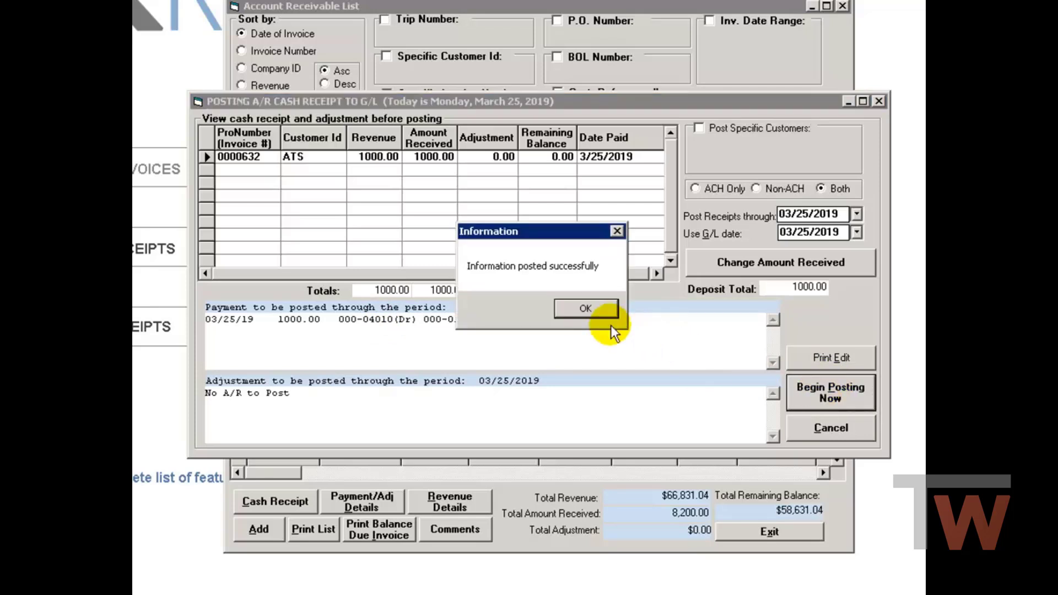
{"action": "left_click", "coordinate": [597, 306]}
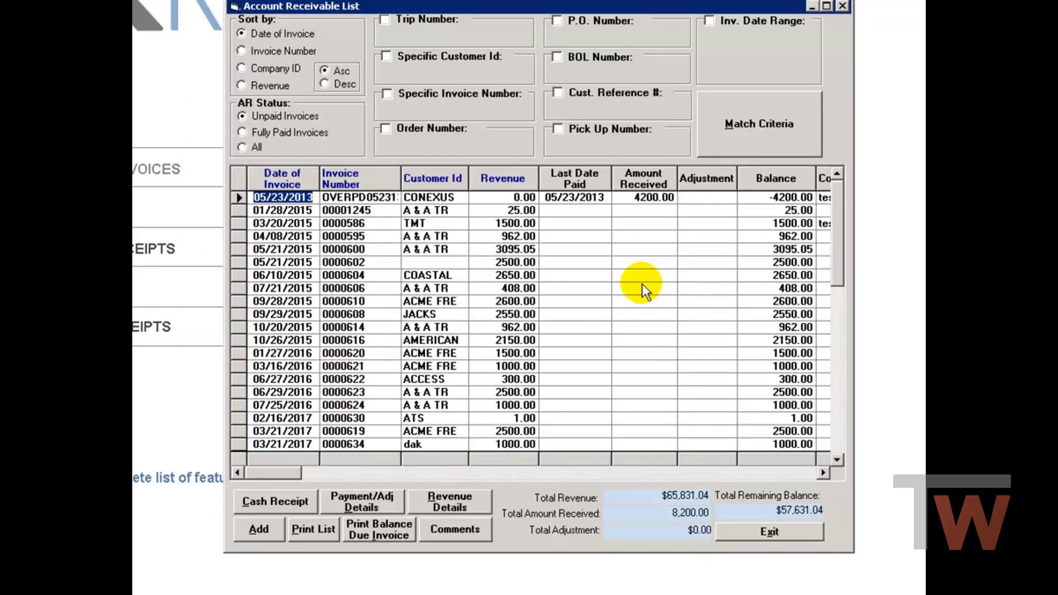
{"action": "left_click", "coordinate": [782, 538]}
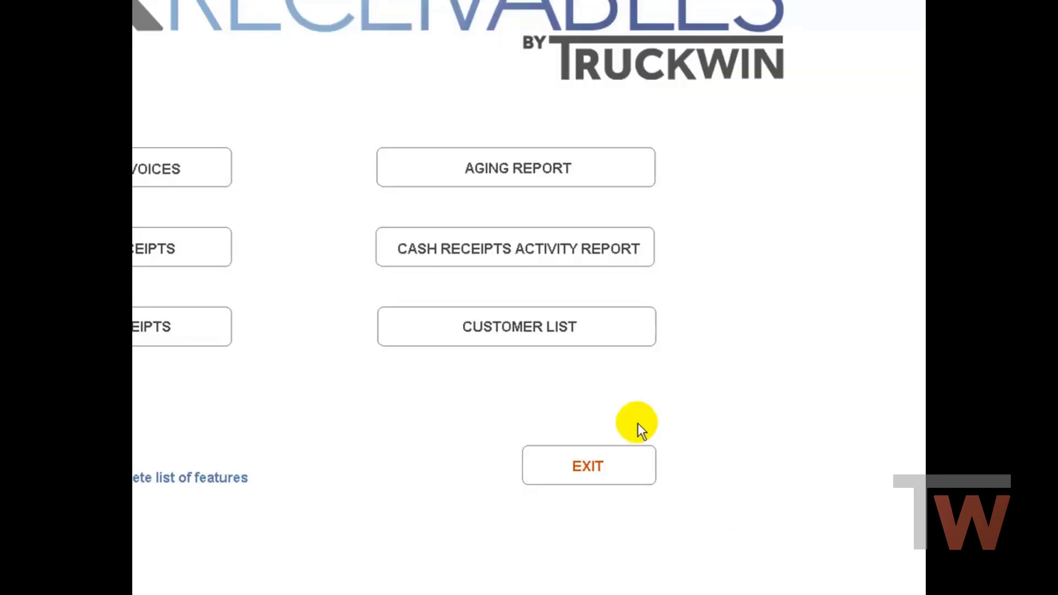
{"action": "left_click", "coordinate": [596, 468]}
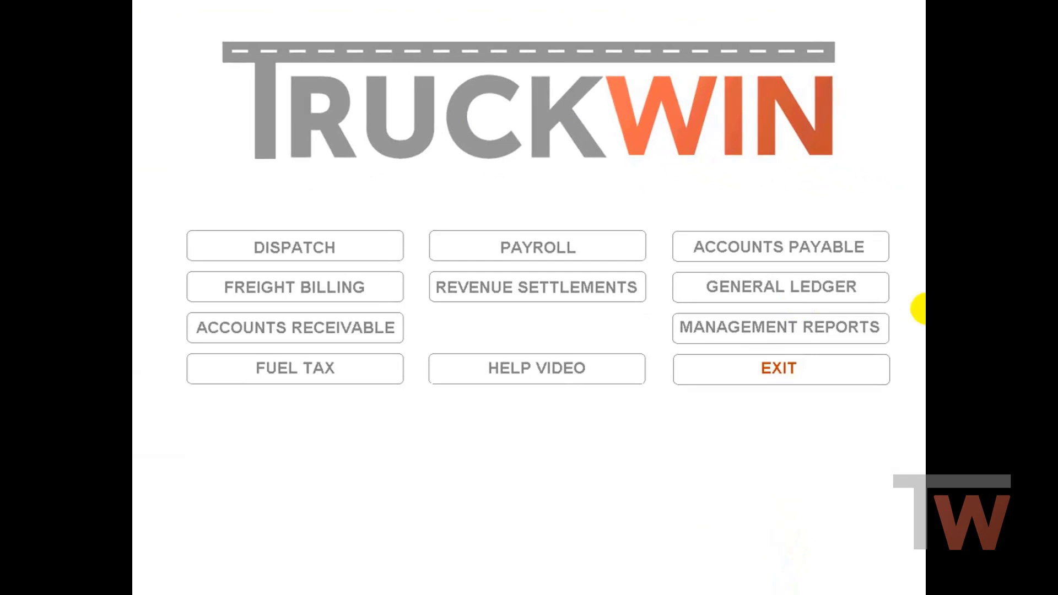
- Switch to the General Ledger module, dismiss the trial balance status, and open a new General Ledger Deposit entry
{"action": "left_click", "coordinate": [827, 286]}
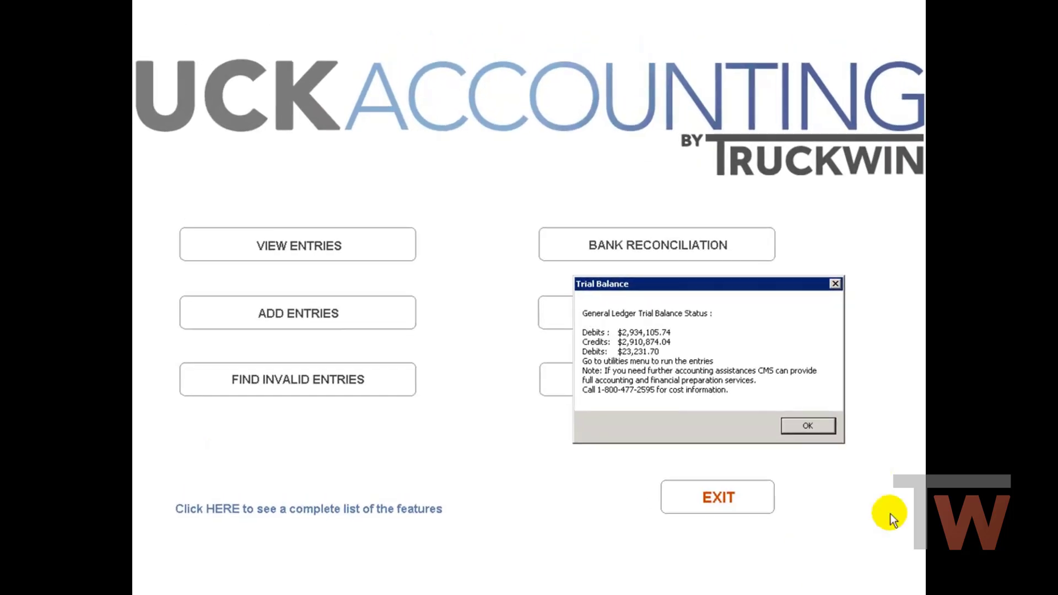
{"action": "left_click", "coordinate": [808, 426]}
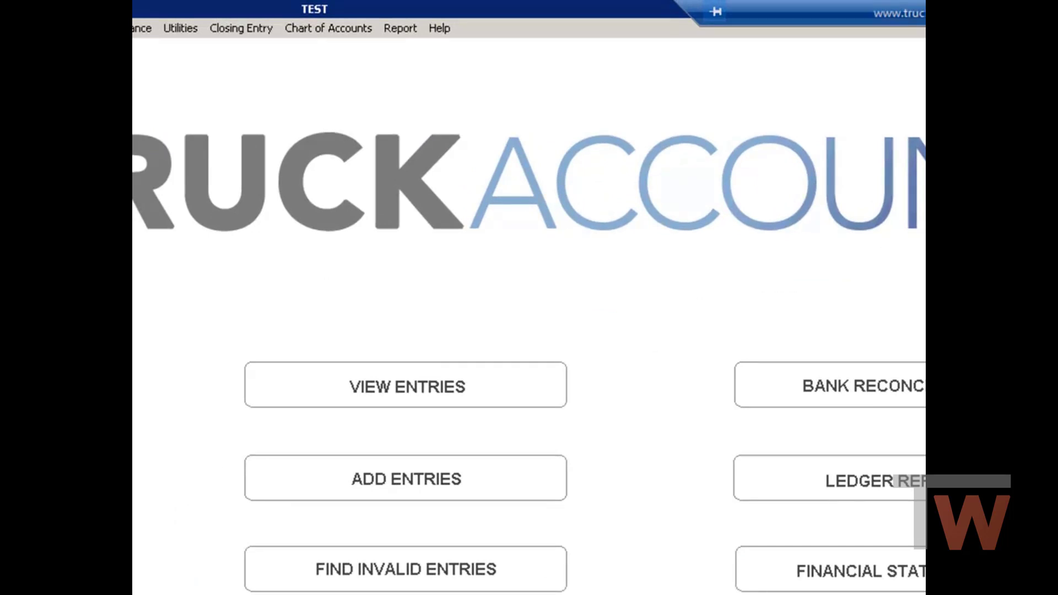
{"action": "left_click", "coordinate": [44, 27]}
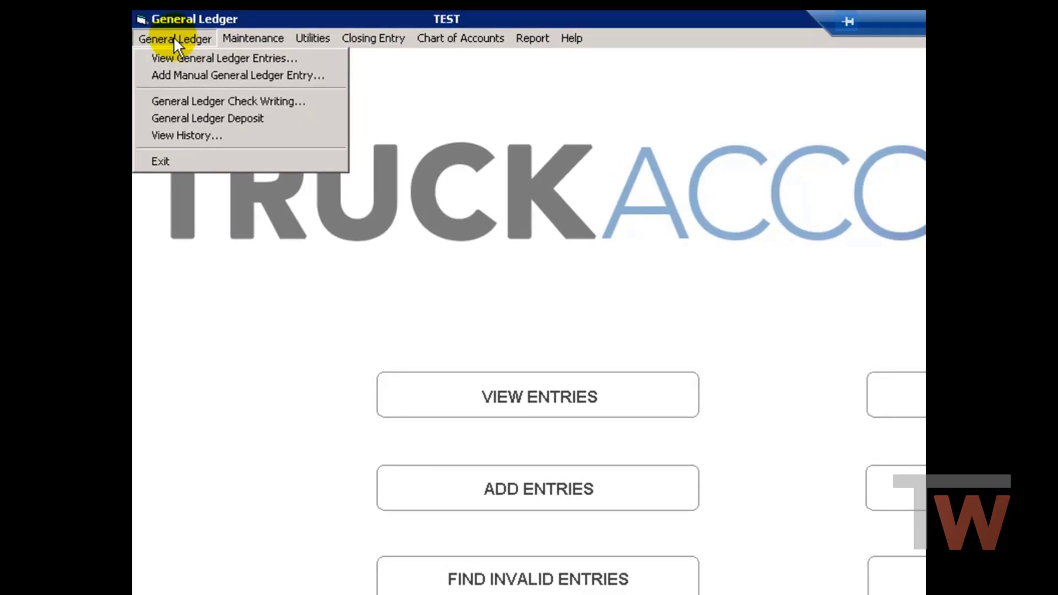
{"action": "left_click", "coordinate": [195, 119]}
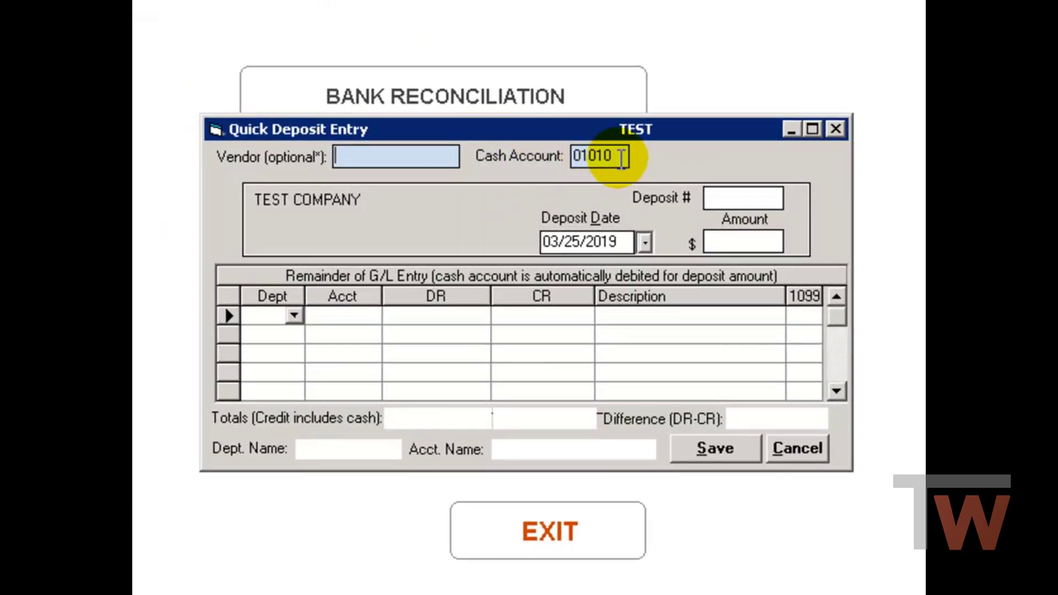
- Fill in the quick deposit header with deposit number 032519 and an amount of 900
{"action": "left_click", "coordinate": [743, 197]}
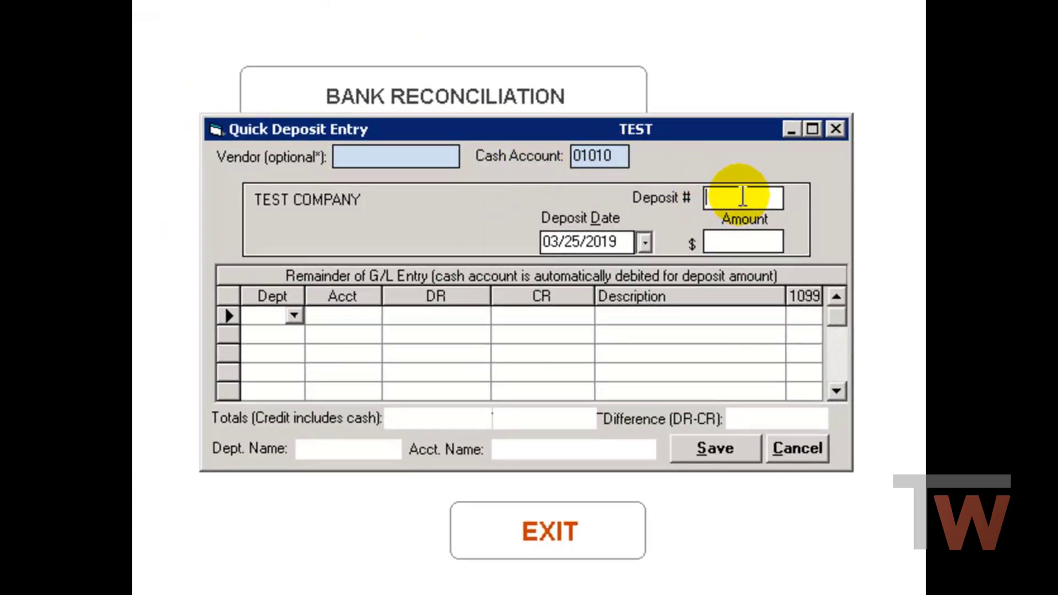
{"action": "type", "text": "032"}
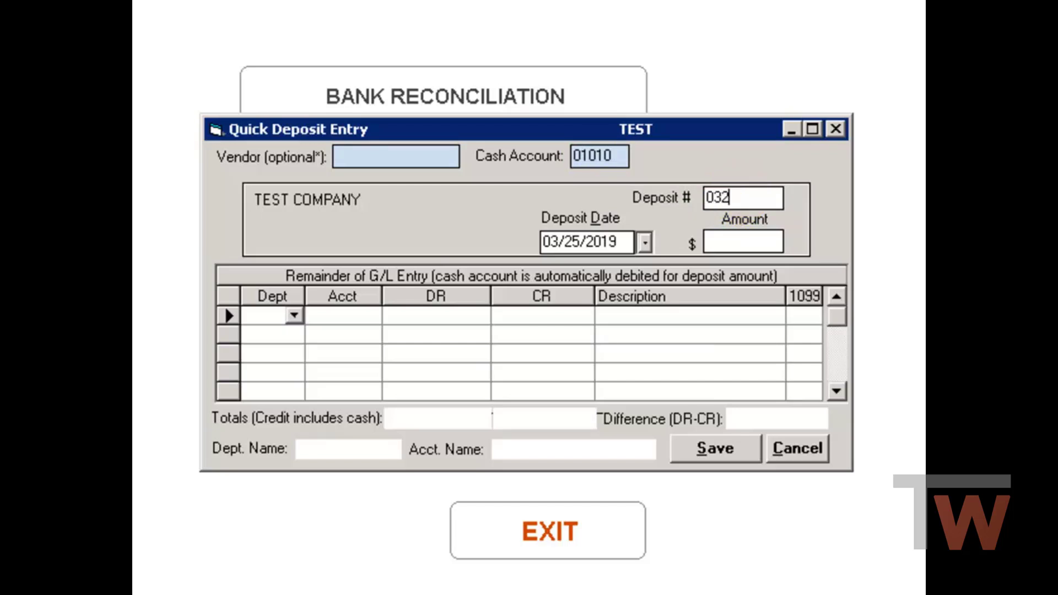
{"action": "type", "text": "519"}
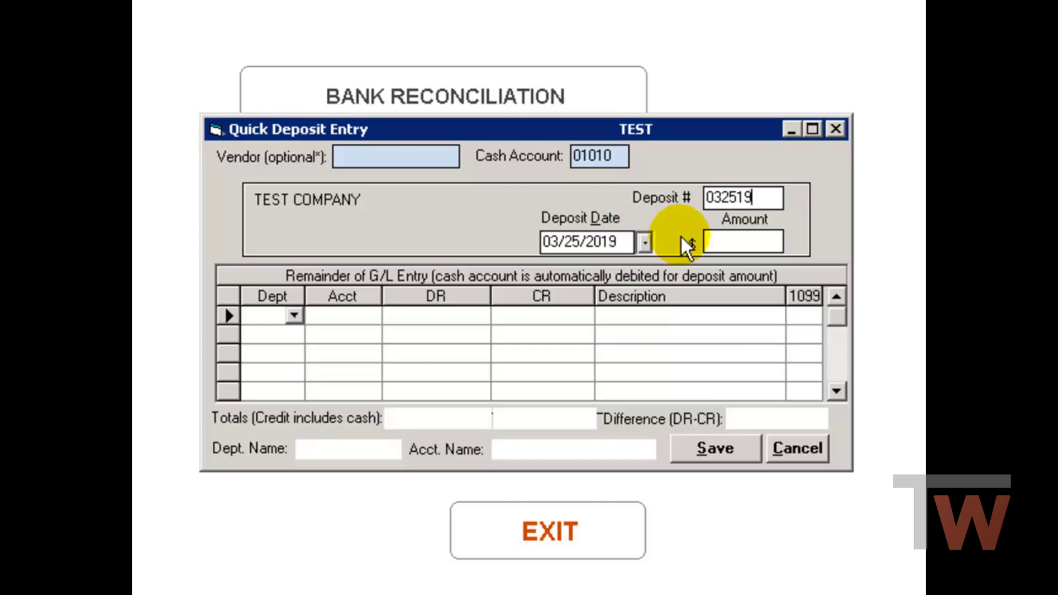
{"action": "left_click", "coordinate": [748, 244]}
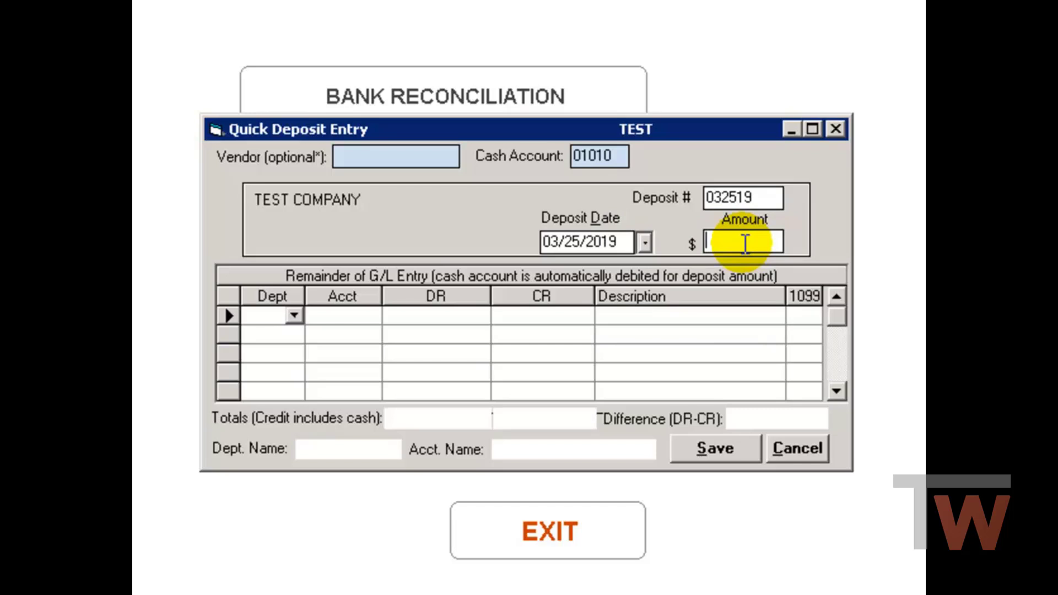
{"action": "type", "text": "900"}
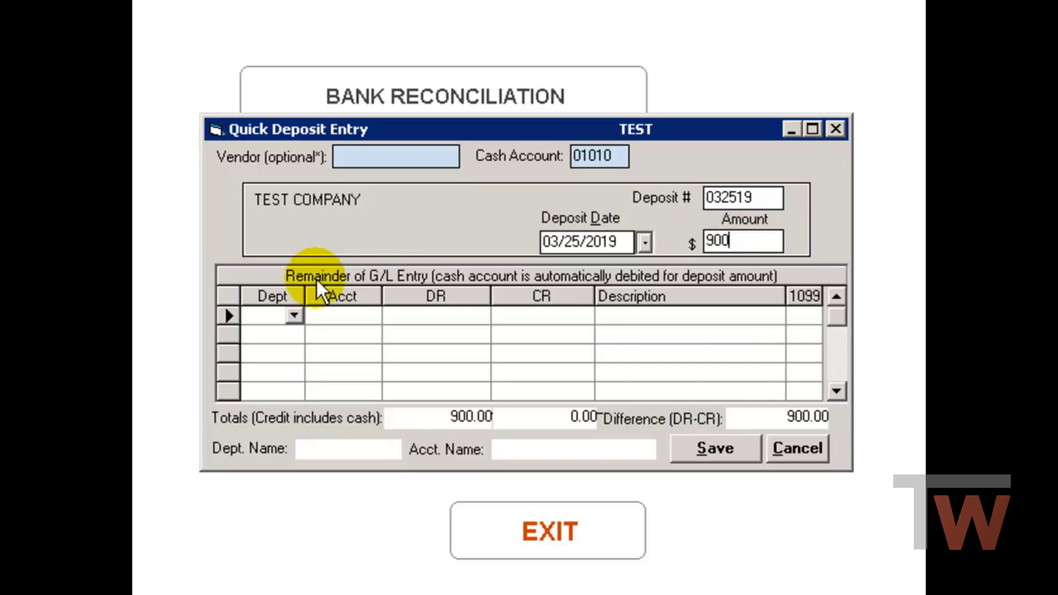
- Start the first G/L line of the deposit with department 000 and account 08150 Factoring Fees
{"action": "left_click", "coordinate": [296, 316]}
{"action": "left_click", "coordinate": [297, 336]}
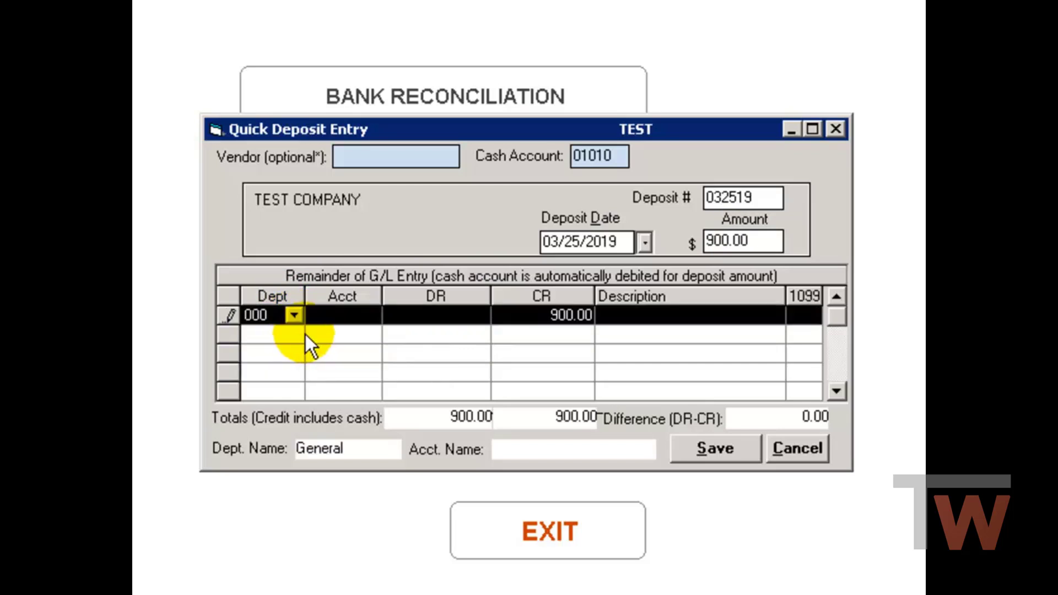
{"action": "left_click", "coordinate": [339, 316]}
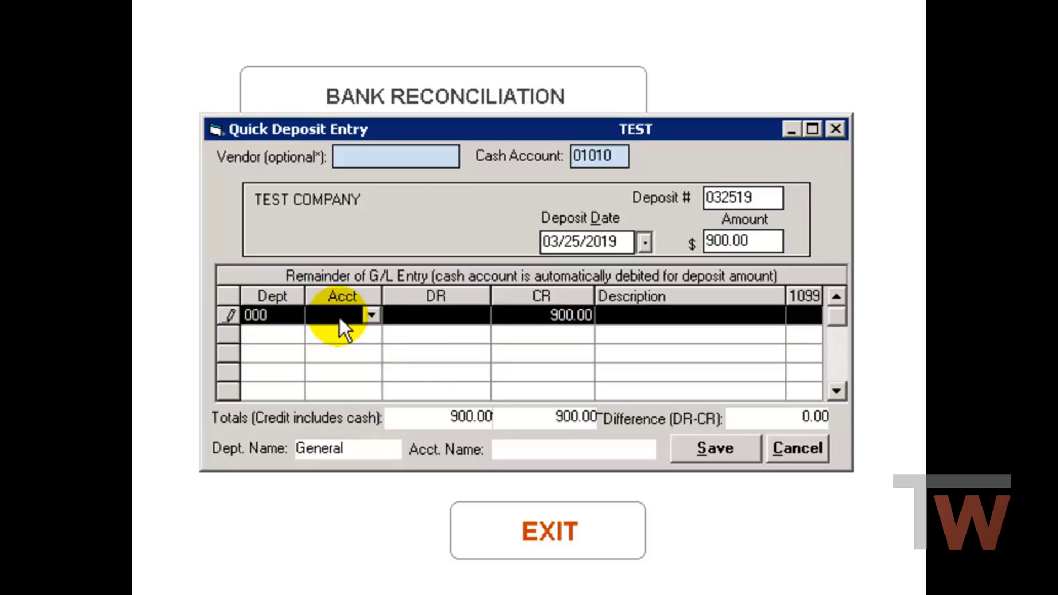
{"action": "left_click", "coordinate": [371, 316]}
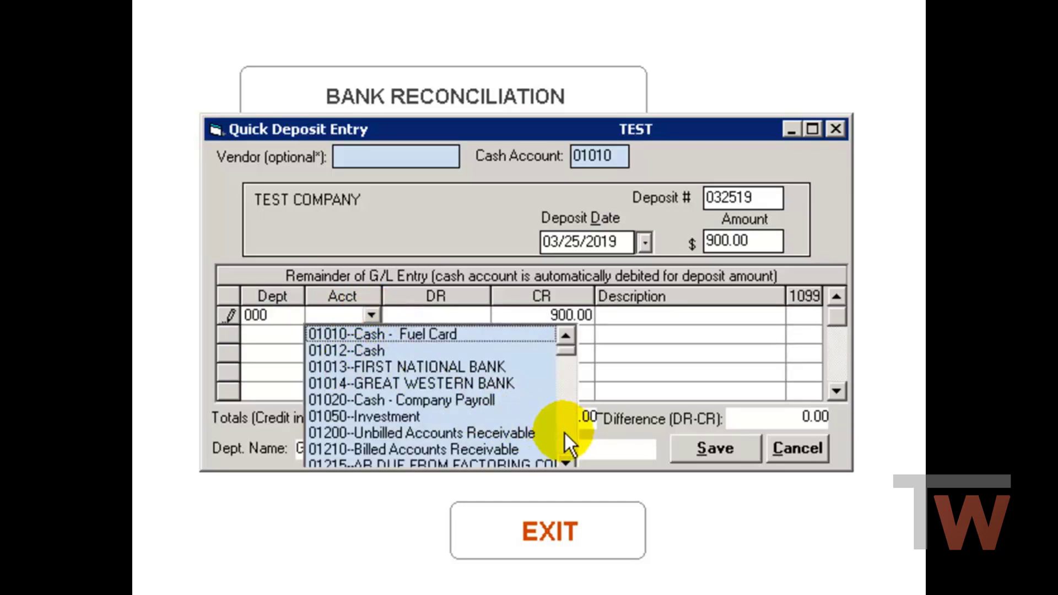
{"action": "scroll", "coordinate": [564, 433], "scroll_direction": "down", "scroll_amount": 15}
{"action": "scroll", "coordinate": [564, 434], "scroll_direction": "down", "scroll_amount": 15}
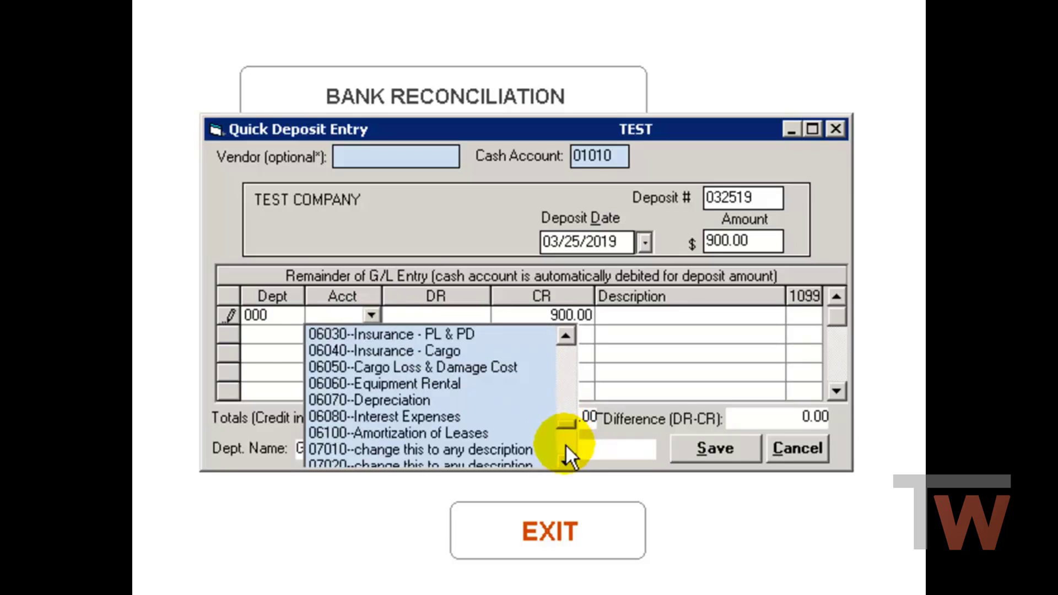
{"action": "scroll", "coordinate": [566, 445], "scroll_direction": "down", "scroll_amount": 3}
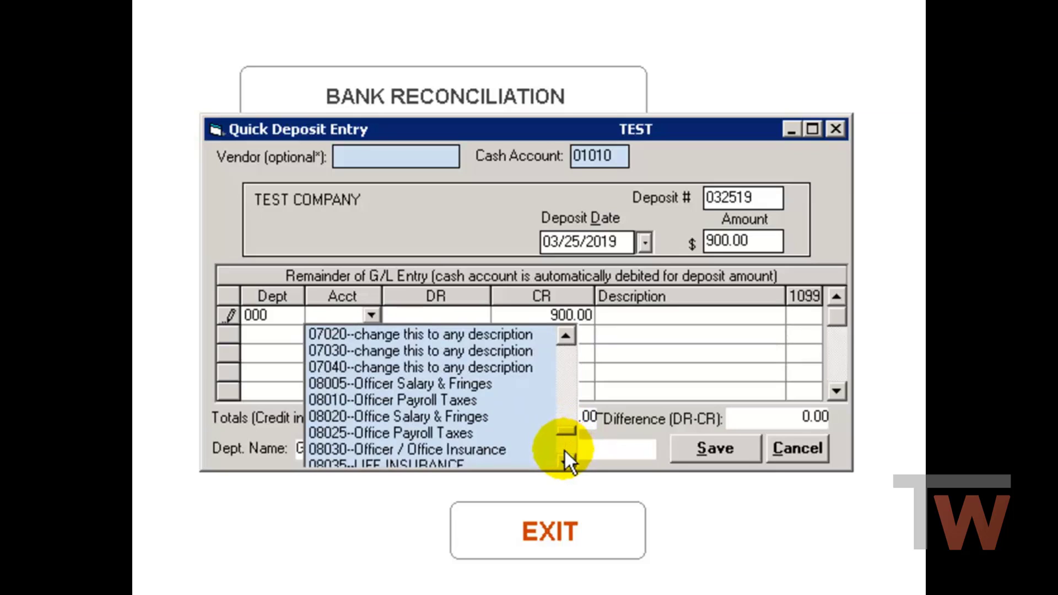
{"action": "scroll", "coordinate": [565, 451], "scroll_direction": "down", "scroll_amount": 3}
{"action": "scroll", "coordinate": [565, 452], "scroll_direction": "down", "scroll_amount": 3}
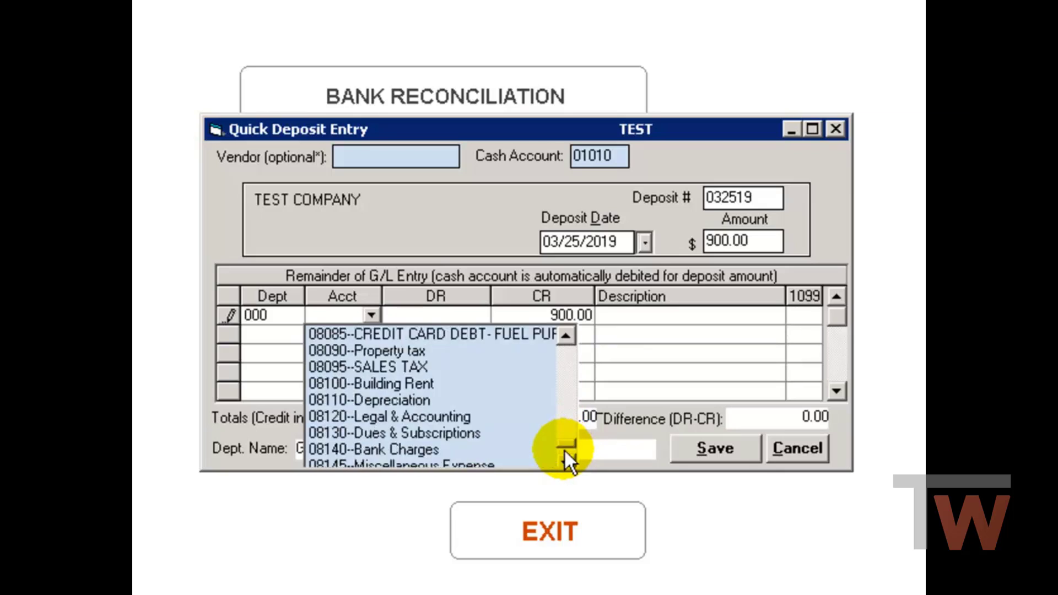
{"action": "scroll", "coordinate": [568, 458], "scroll_direction": "down", "scroll_amount": 4}
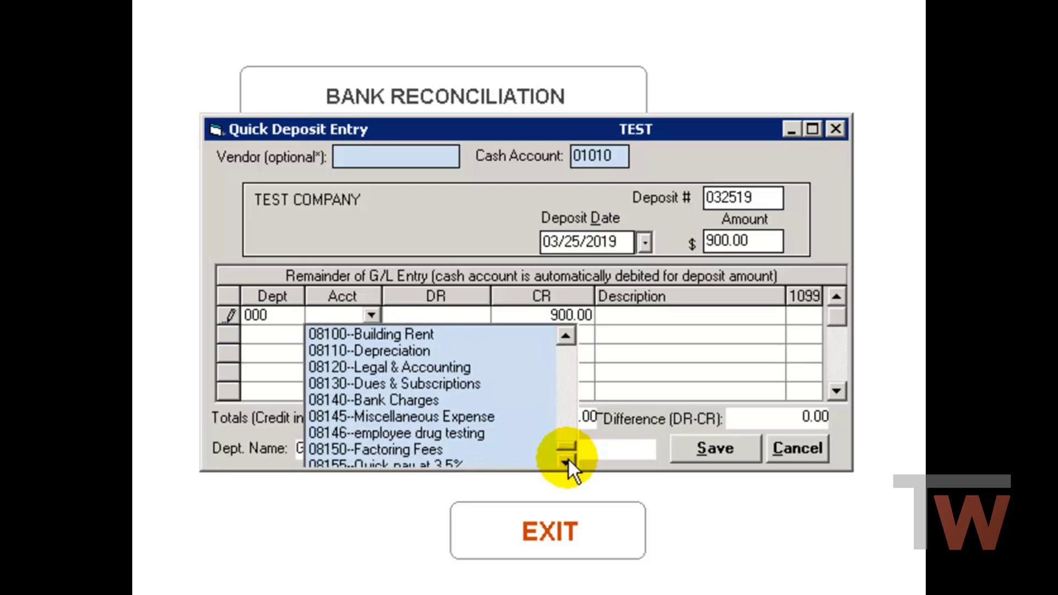
{"action": "left_click", "coordinate": [452, 448]}
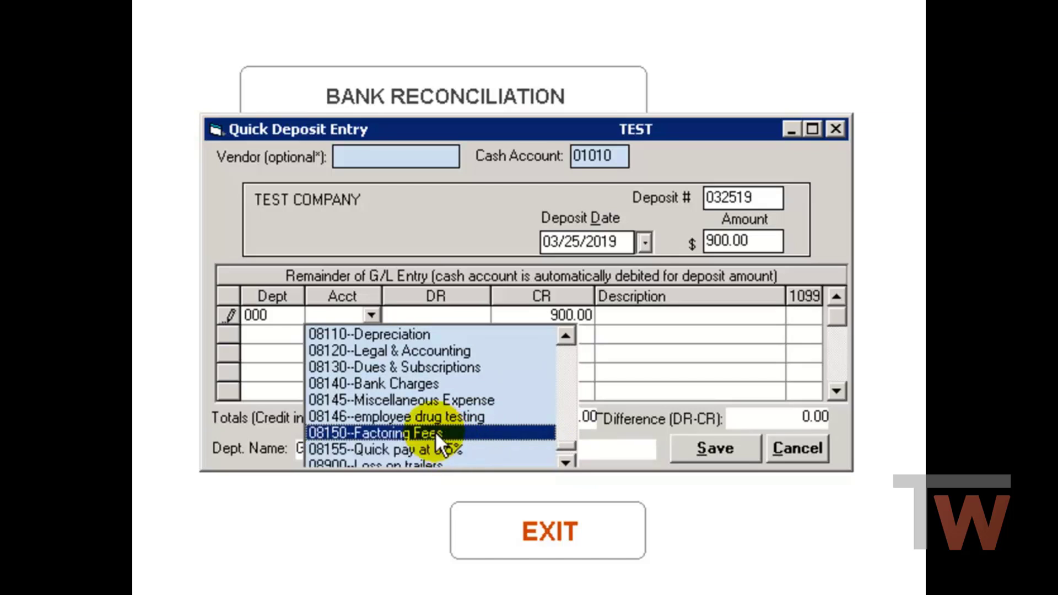
{"action": "left_click", "coordinate": [435, 434]}
- Debit 40.00 on the Factoring Fees line, describe it as "billing fees", and continue to a second line
{"action": "left_click", "coordinate": [442, 316]}
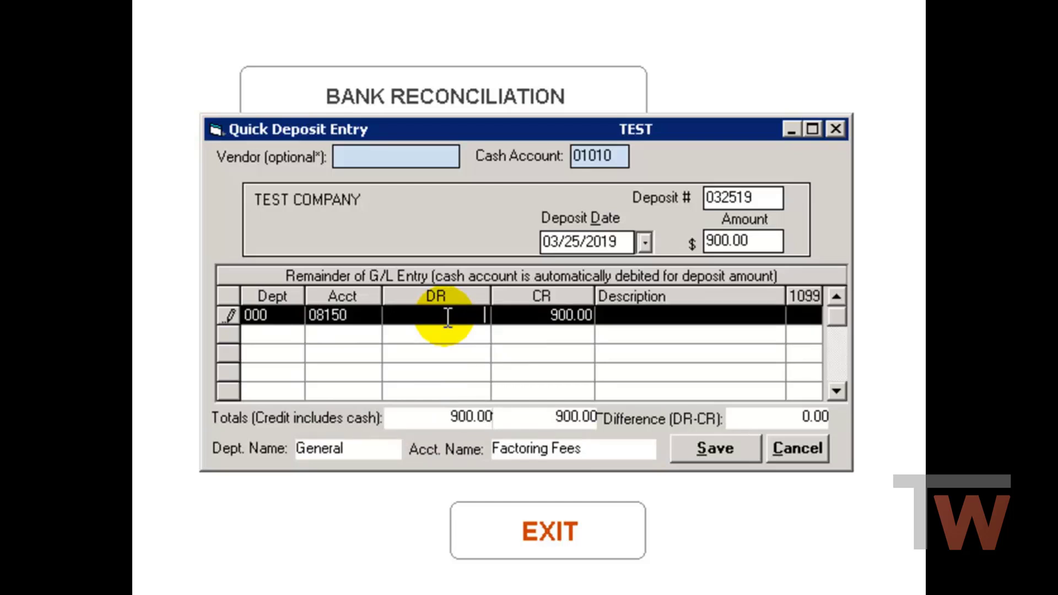
{"action": "type", "text": "40.00"}
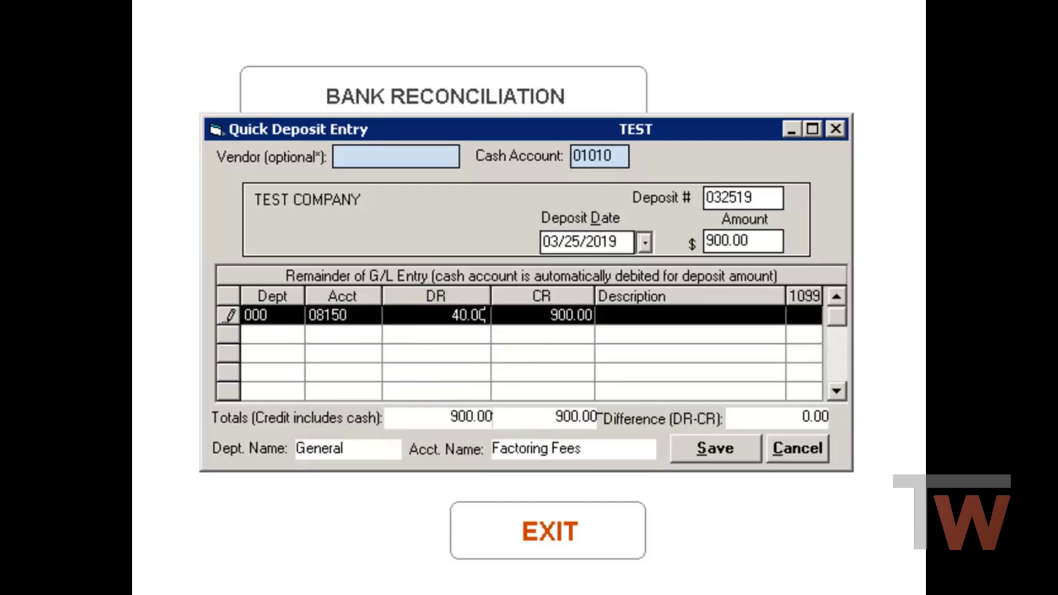
{"action": "left_click", "coordinate": [446, 319]}
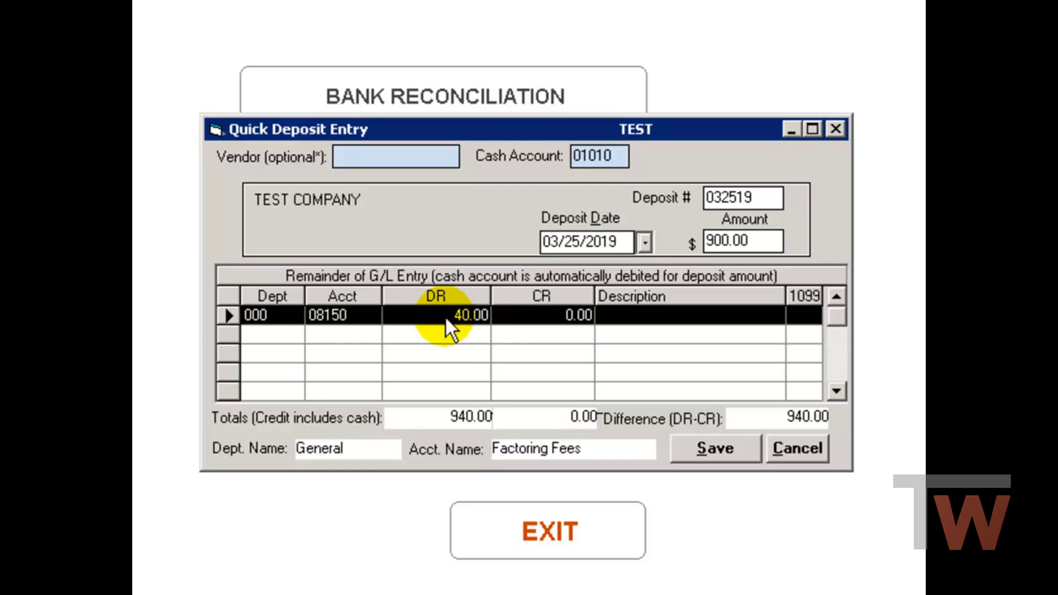
{"action": "left_click", "coordinate": [623, 316]}
{"action": "type", "text": "billing fees"}
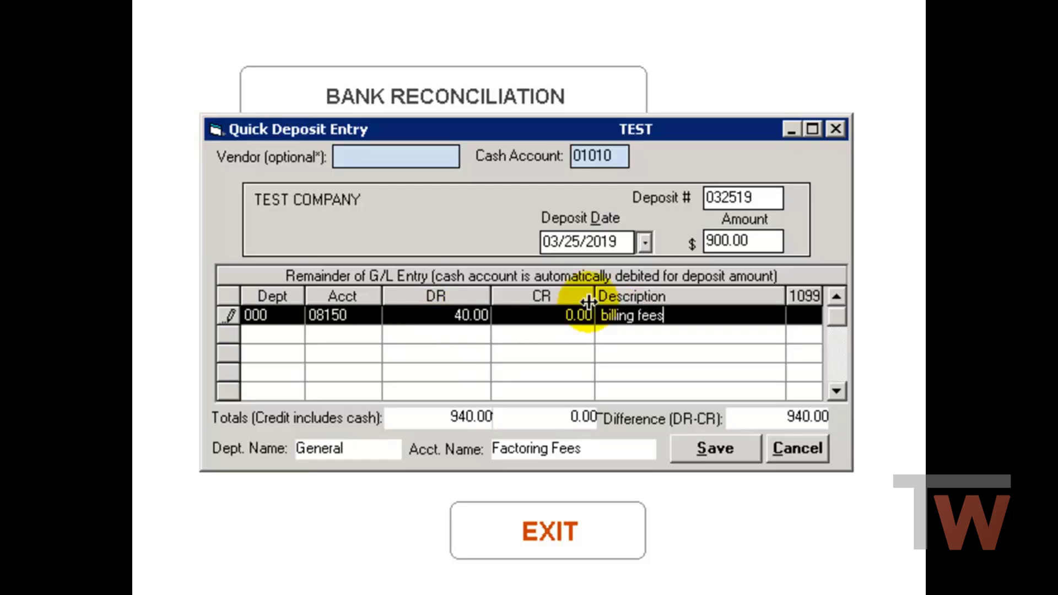
{"action": "key", "text": "Tab"}
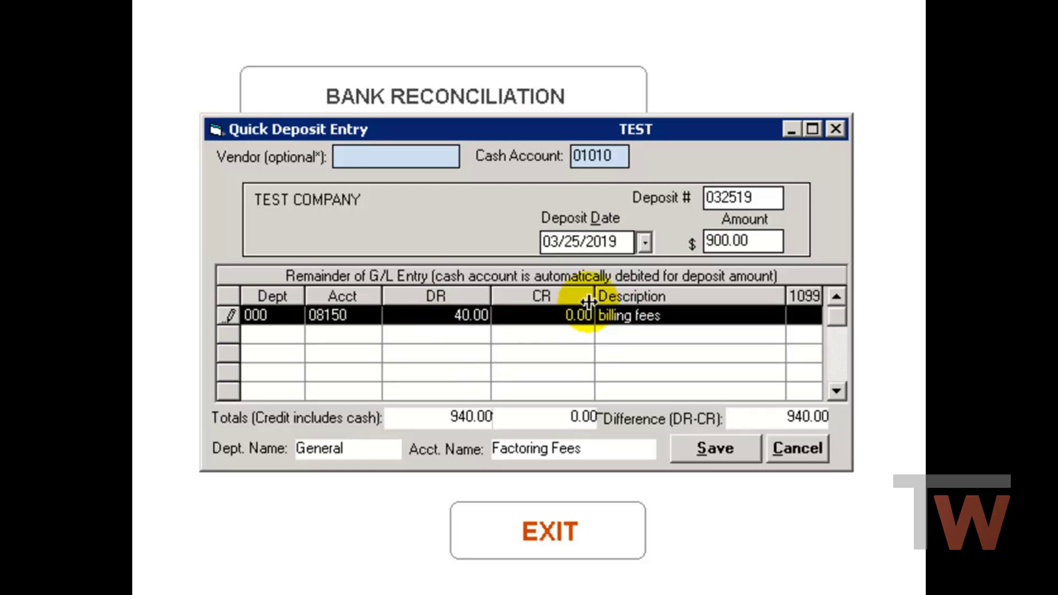
{"action": "key", "text": "Tab"}
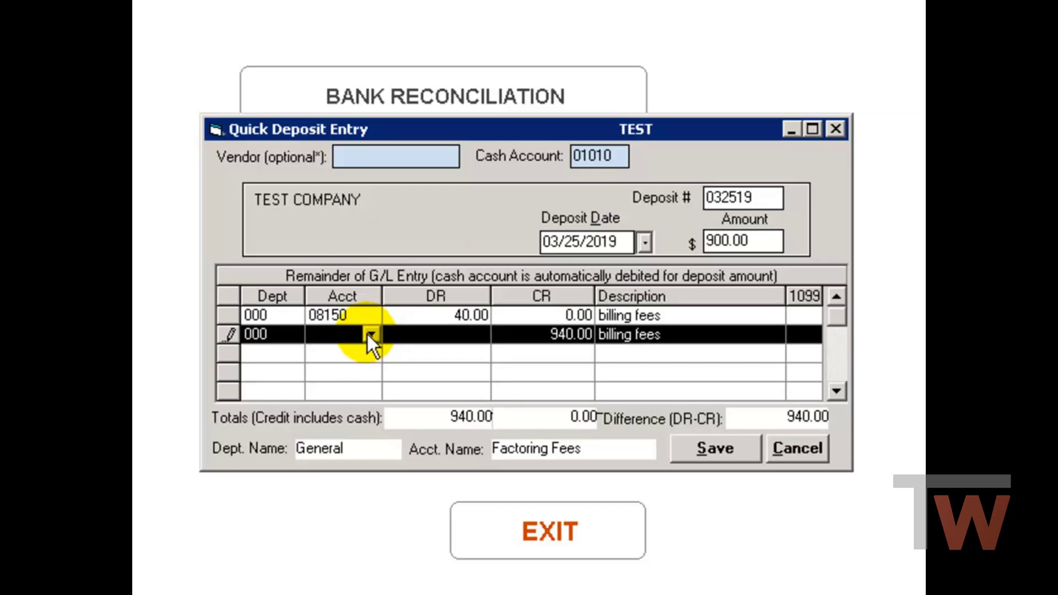
- Assign account 01215 to the second deposit line and debit it 60.00
{"action": "left_click", "coordinate": [310, 334]}
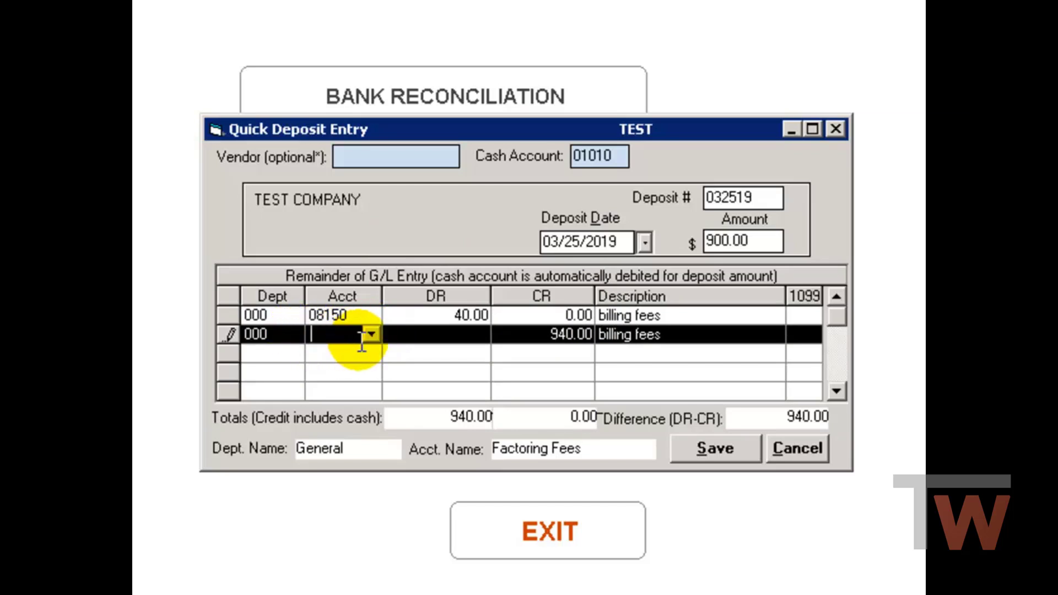
{"action": "type", "text": "0"}
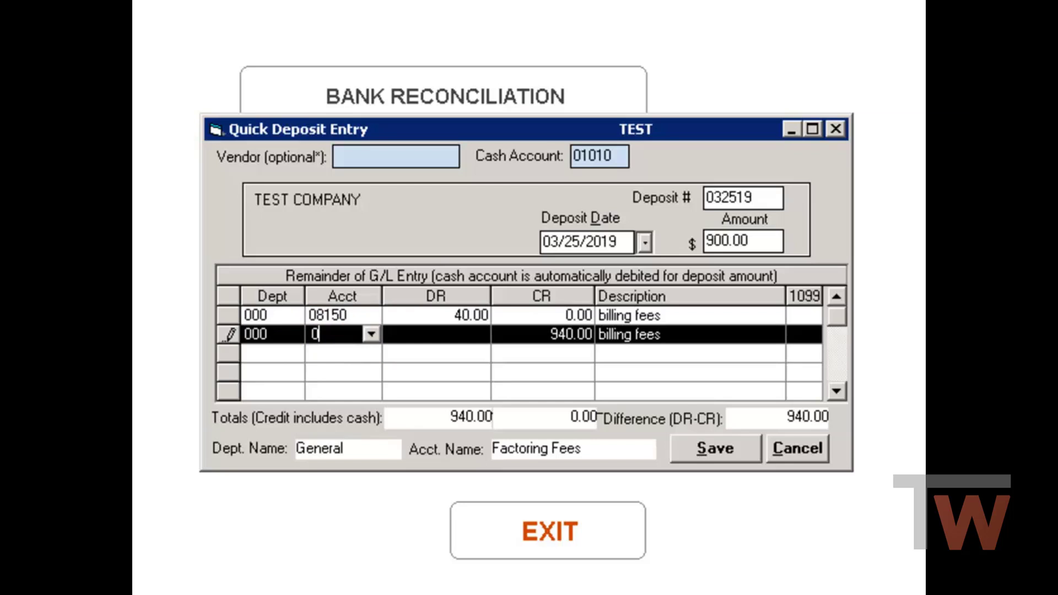
{"action": "type", "text": "1215"}
{"action": "left_click", "coordinate": [361, 346]}
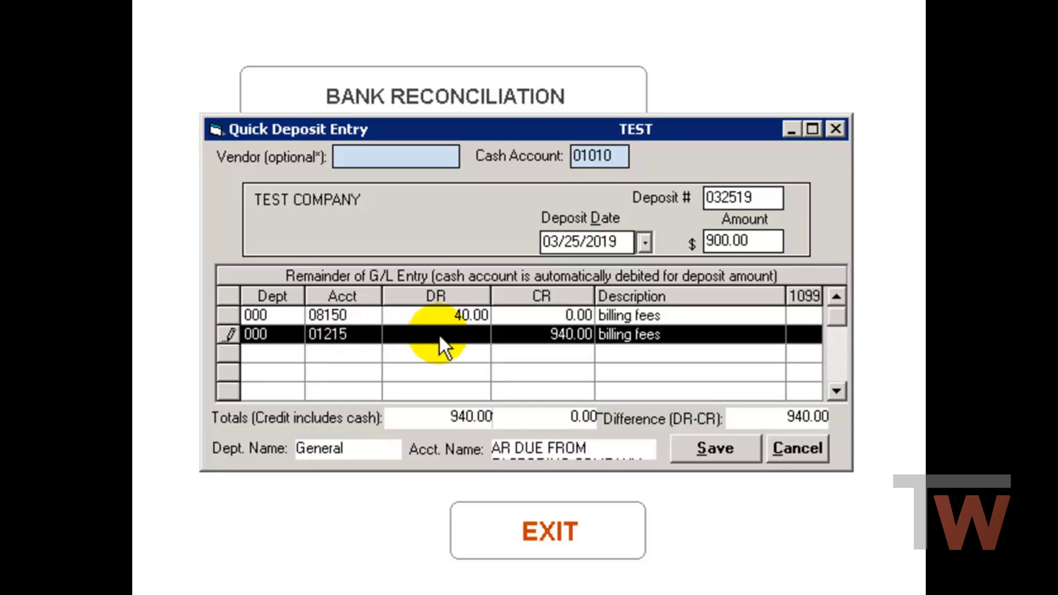
{"action": "left_click", "coordinate": [475, 333]}
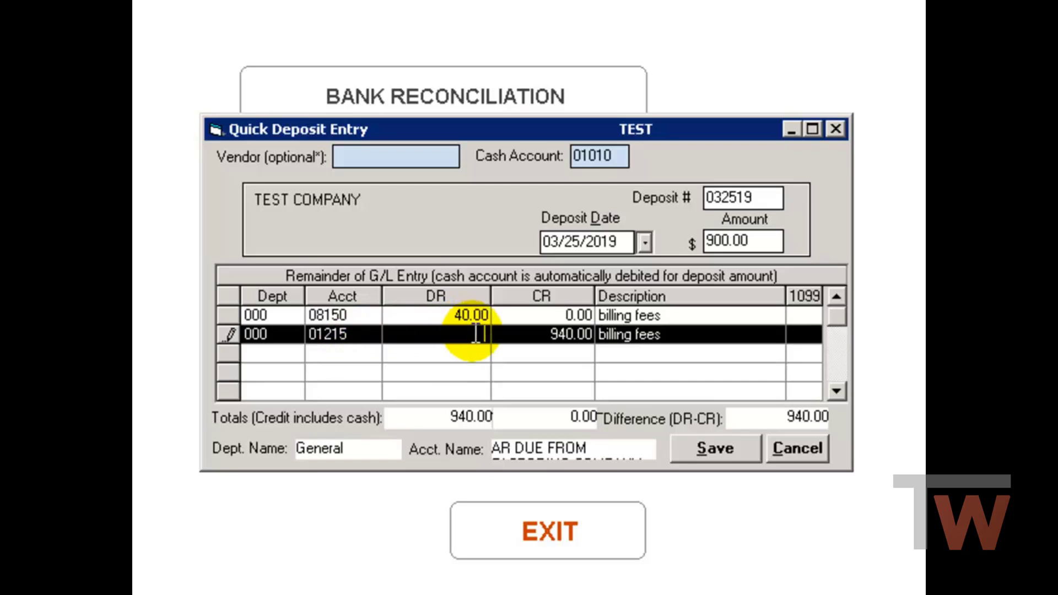
{"action": "type", "text": "60.00"}
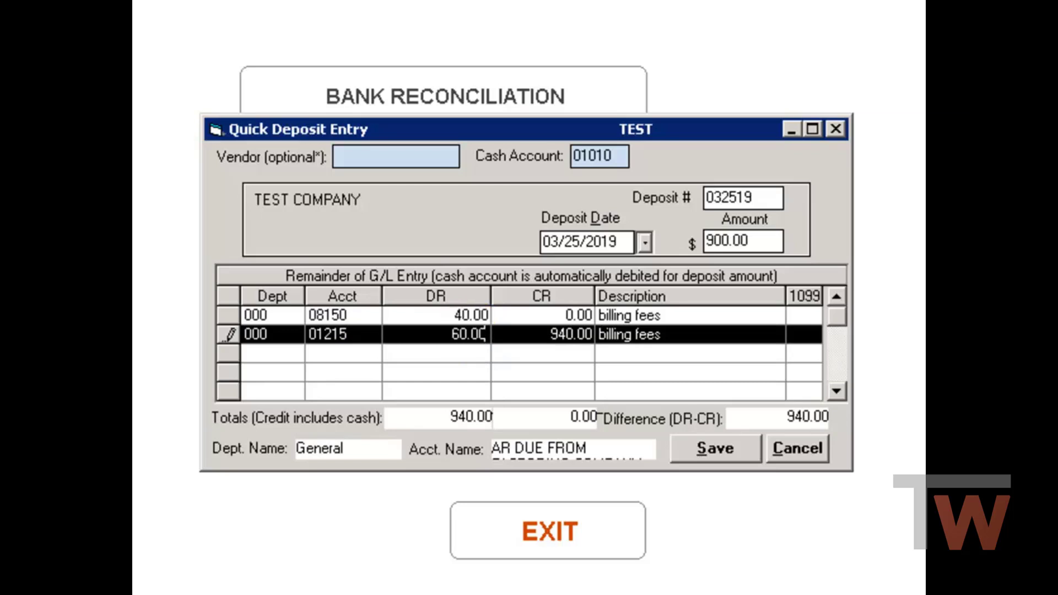
{"action": "left_click", "coordinate": [473, 332]}
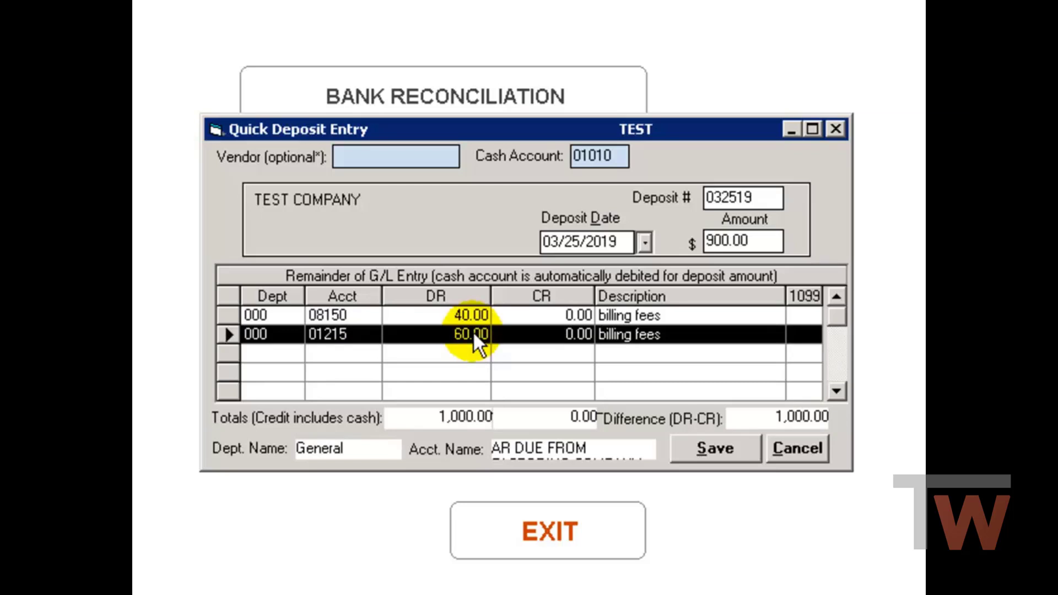
- Replace the second line's description with "reserve" and continue to a third line
{"action": "left_click", "coordinate": [628, 333]}
{"action": "left_click_drag", "start_coordinate": [673, 335], "coordinate": [565, 324]}
{"action": "type", "text": "rserver"}
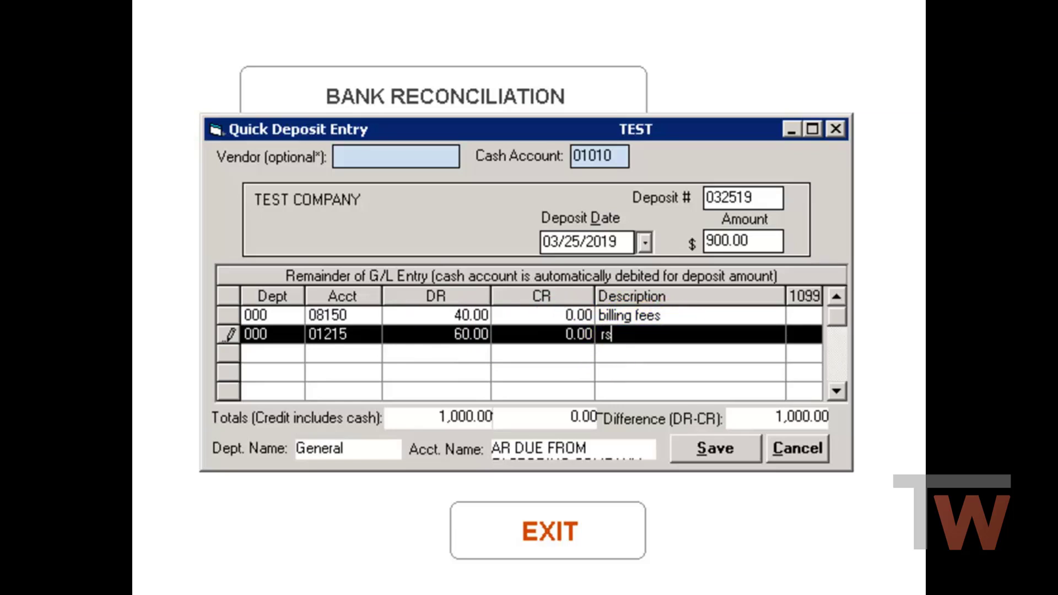
{"action": "key", "text": "BackSpace"}
{"action": "key", "text": "BackSpace"}
{"action": "key", "text": "BackSpace"}
{"action": "key", "text": "BackSpace"}
{"action": "key", "text": "BackSpace"}
{"action": "key", "text": "BackSpace"}
{"action": "type", "text": "eserve"}
{"action": "key", "text": "Tab"}
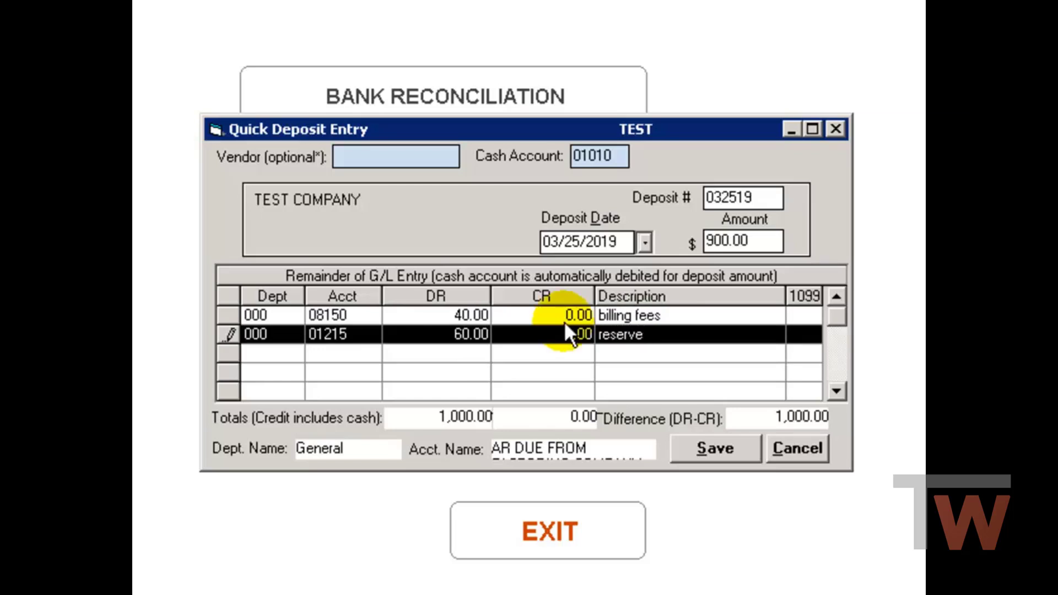
{"action": "key", "text": "Tab"}
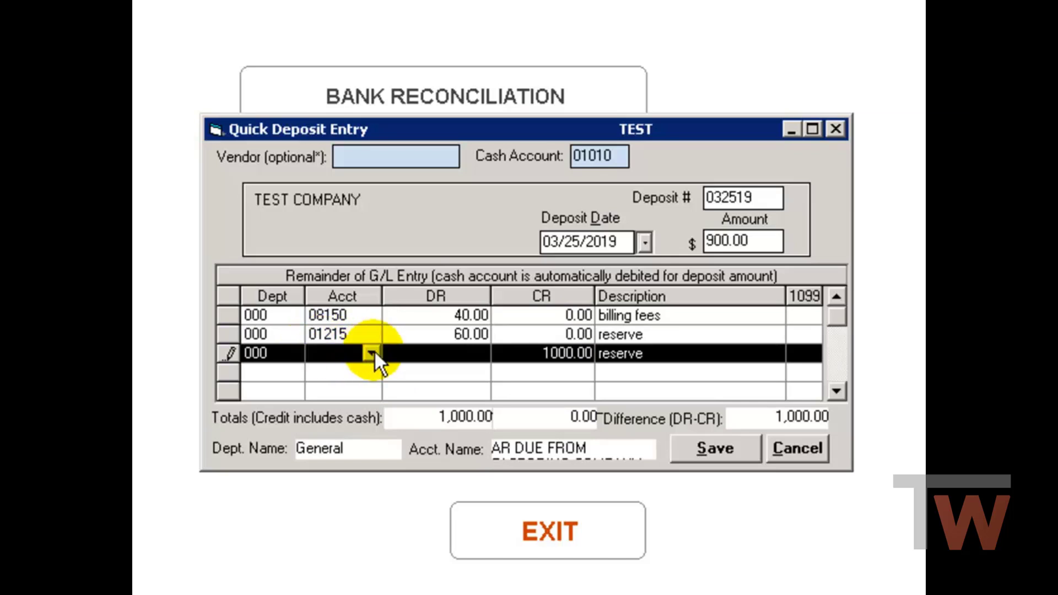
- Assign account 04010, Trucking Revenue #1, to the third deposit line
{"action": "left_click", "coordinate": [337, 351]}
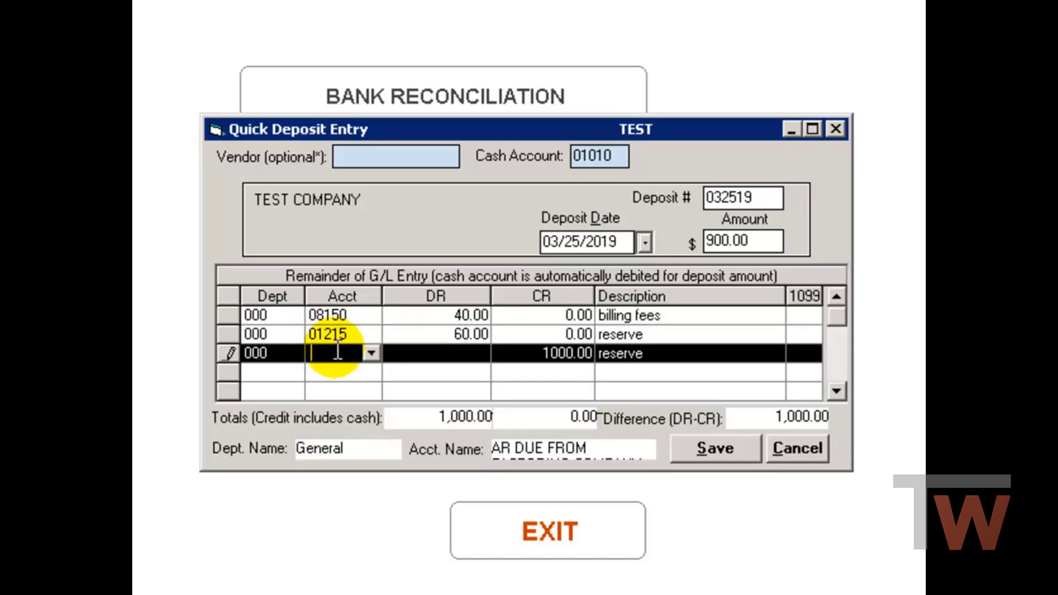
{"action": "type", "text": "04010"}
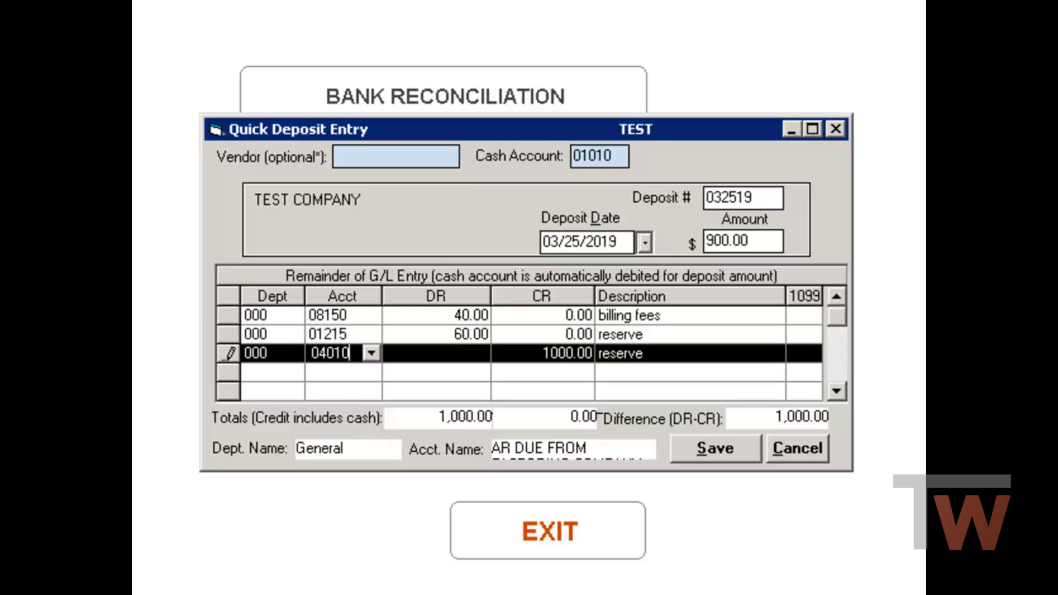
{"action": "left_click", "coordinate": [336, 353]}
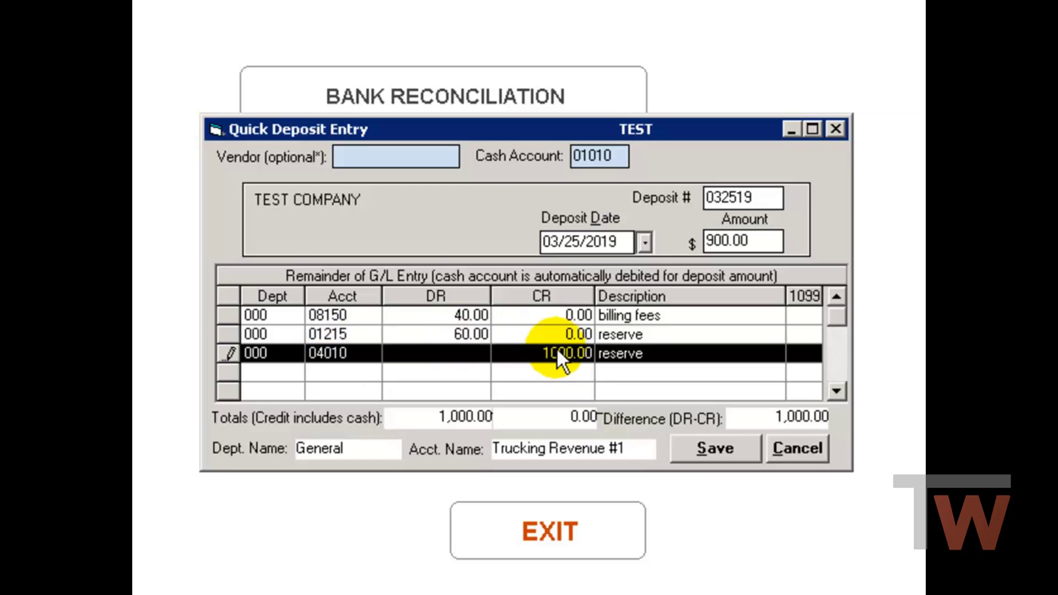
- Replace the third deposit line's description with "Revenue", and save and post the deposit
{"action": "left_click", "coordinate": [602, 356]}
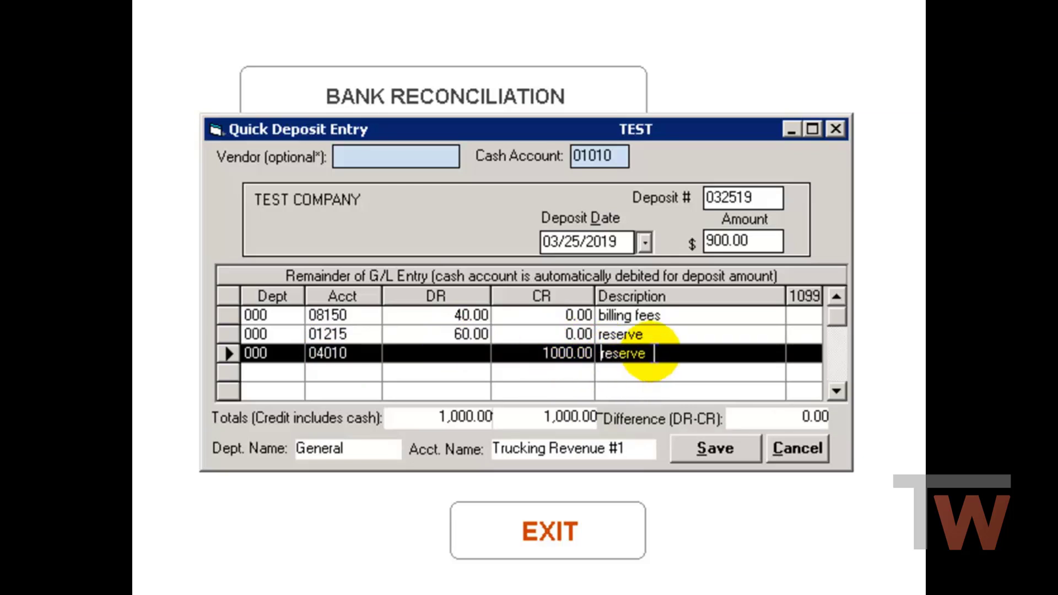
{"action": "type", "text": "Revenue"}
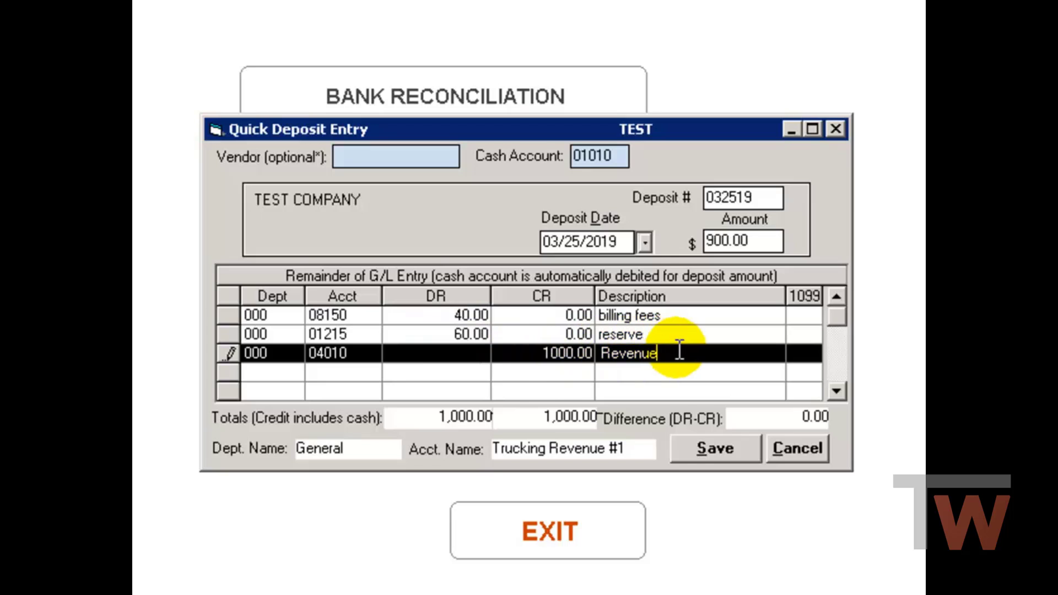
{"action": "left_click", "coordinate": [720, 448]}
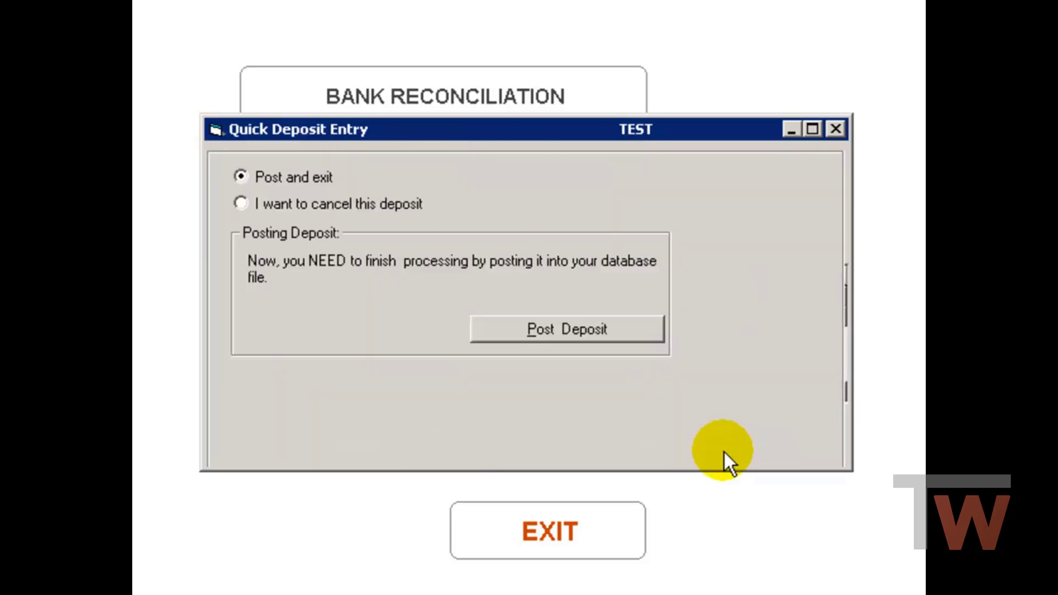
{"action": "left_click", "coordinate": [583, 333]}
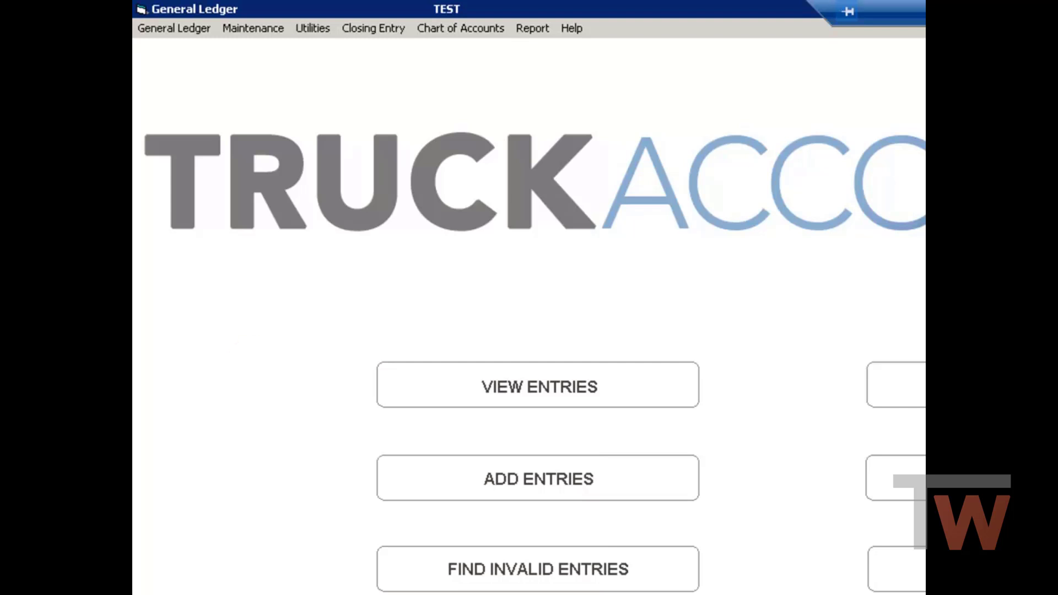
- Start a new General Ledger deposit numbered 032519 for 5712.00, dated 03/15/2019
{"action": "left_click", "coordinate": [171, 28]}
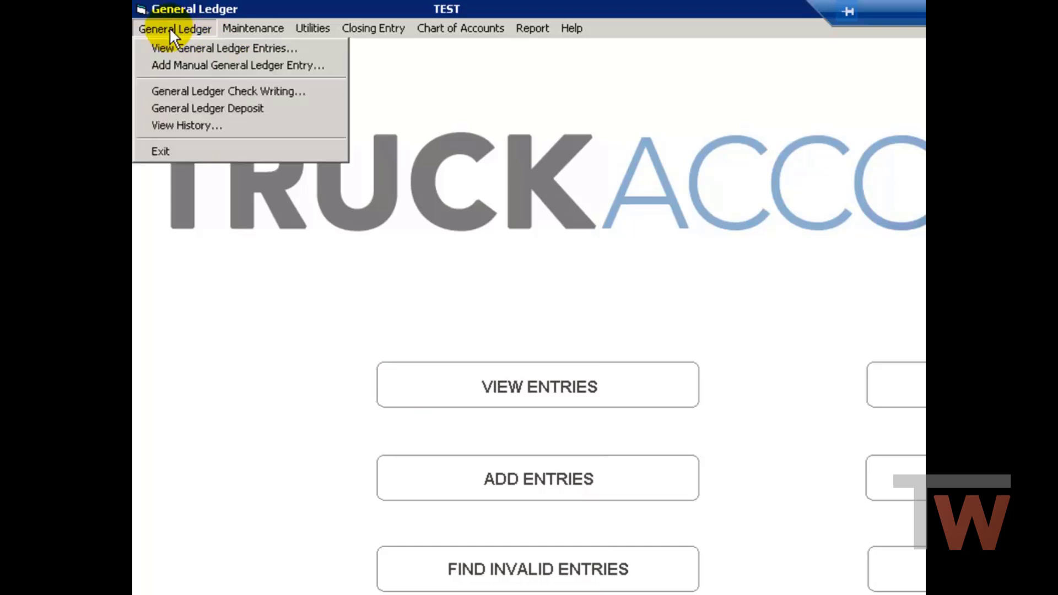
{"action": "left_click", "coordinate": [191, 107]}
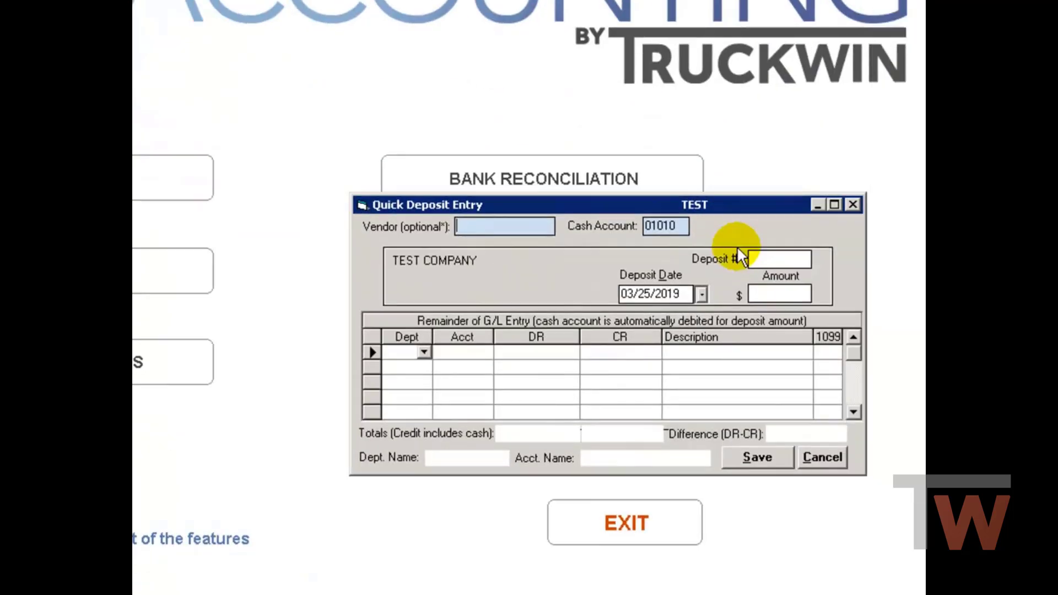
{"action": "left_click", "coordinate": [784, 261]}
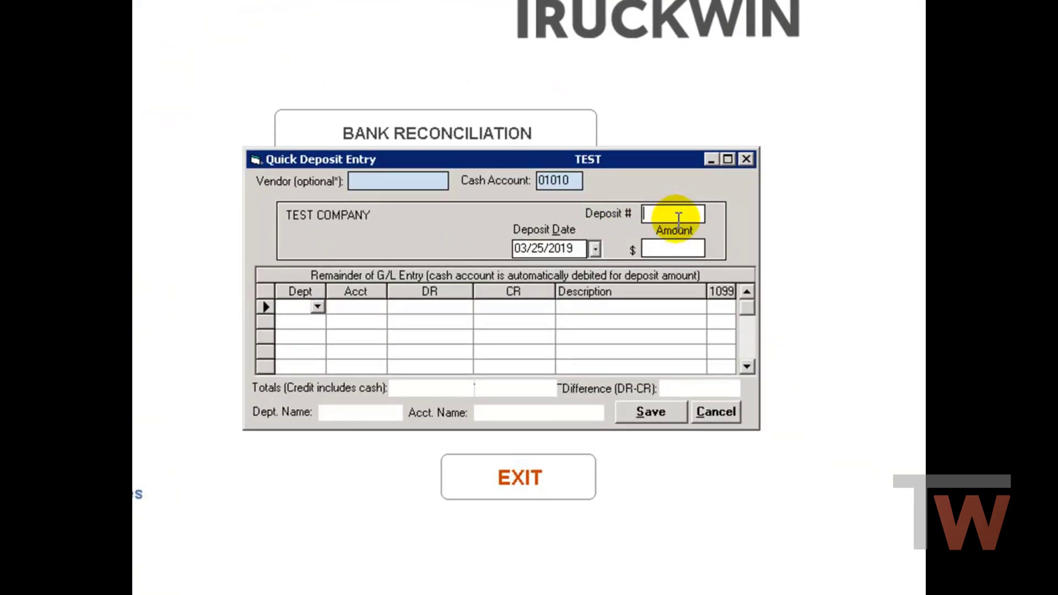
{"action": "type", "text": "03"}
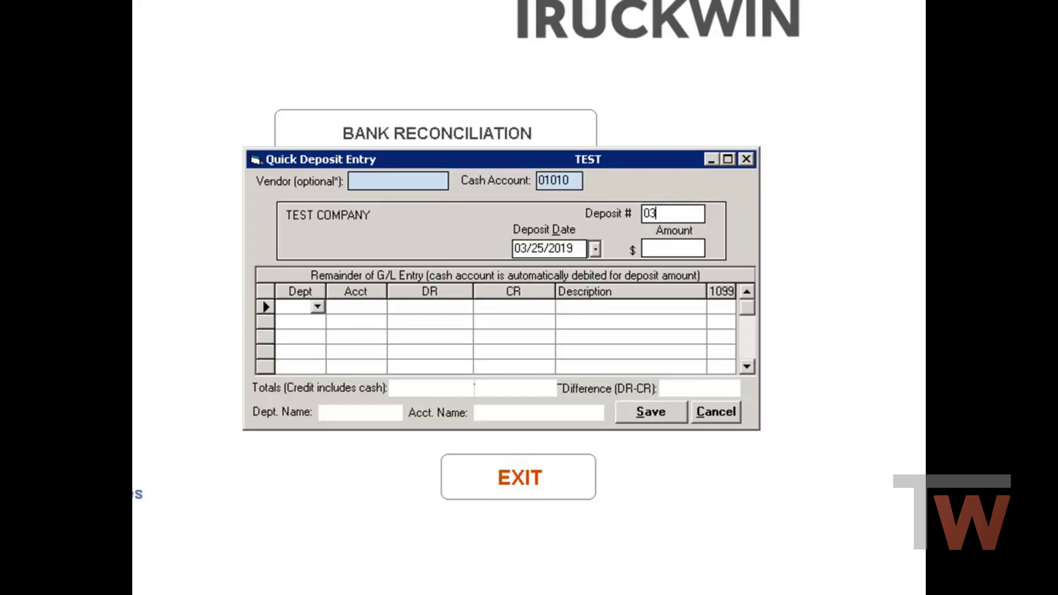
{"action": "type", "text": "2519"}
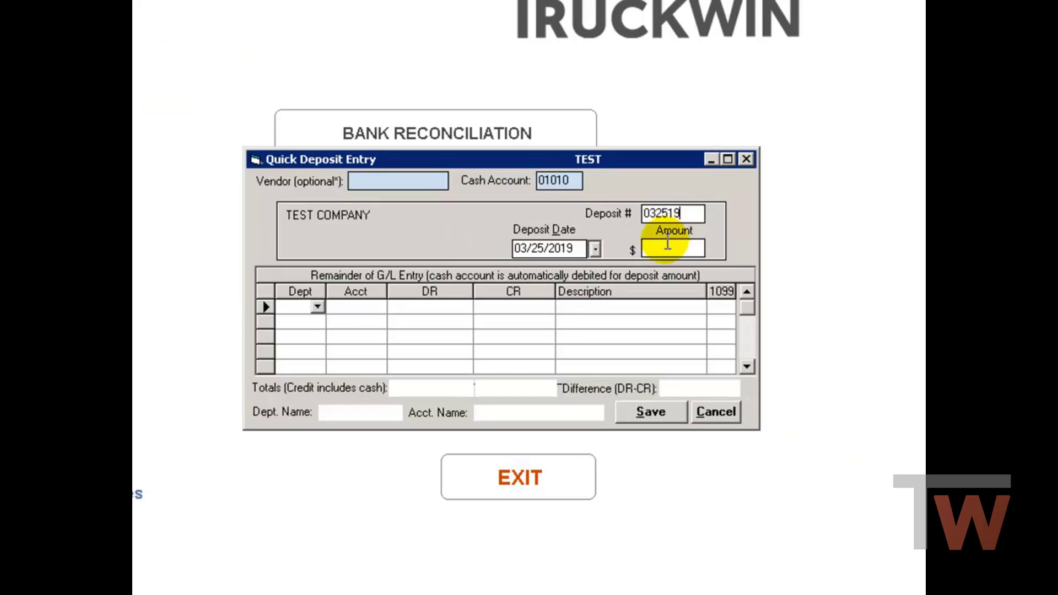
{"action": "left_click", "coordinate": [672, 254]}
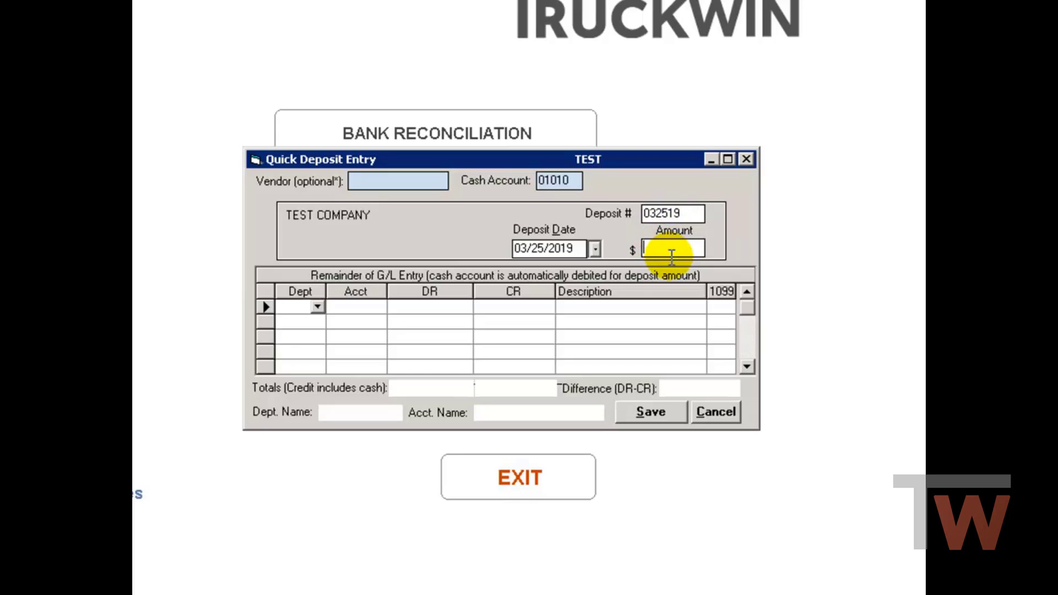
{"action": "type", "text": "5712"}
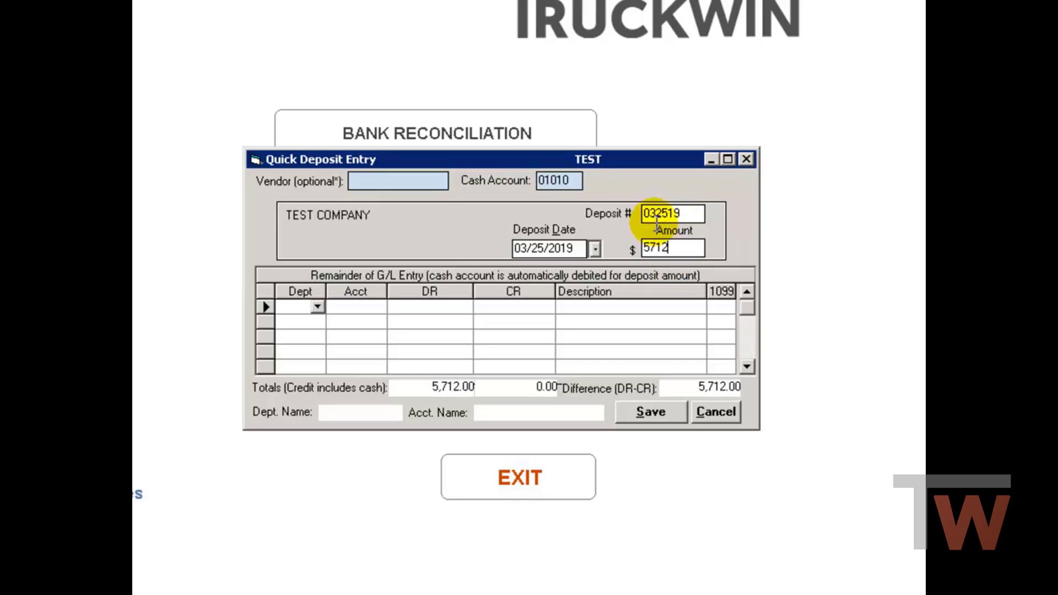
{"action": "left_click", "coordinate": [595, 248]}
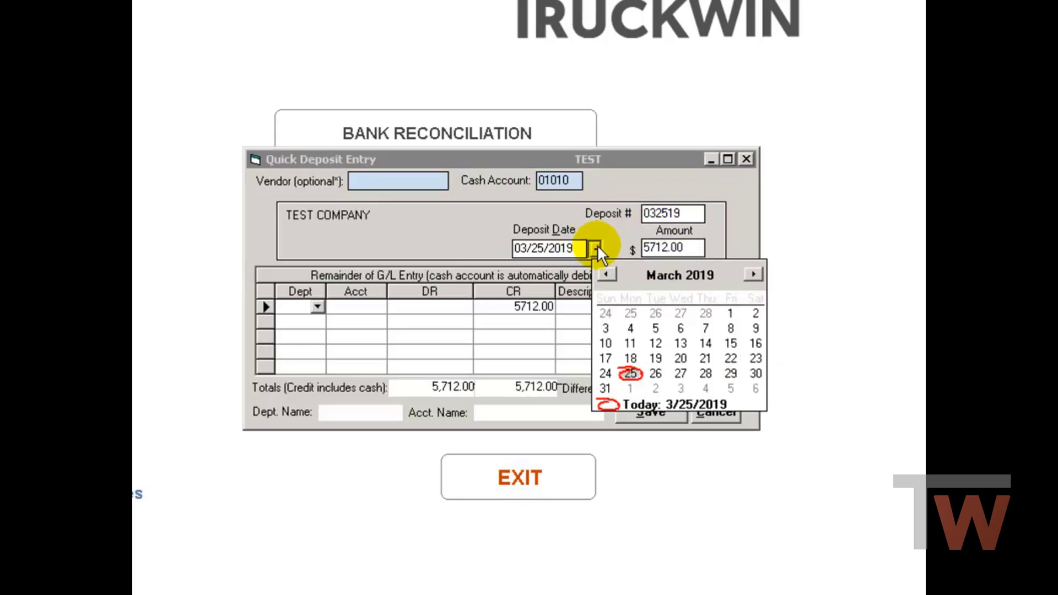
{"action": "left_click", "coordinate": [729, 345]}
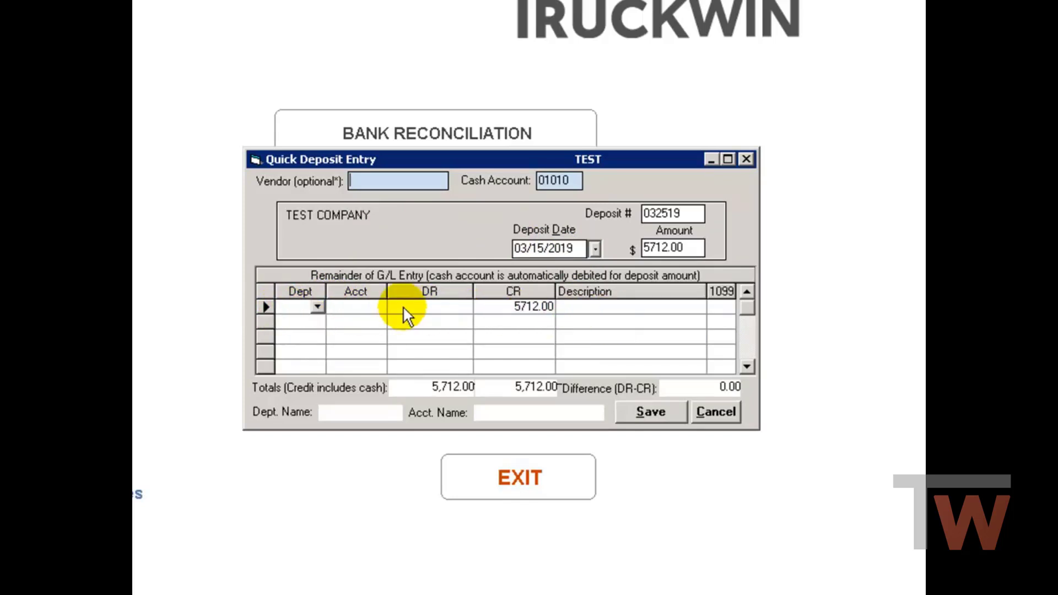
- Assign department 000 General and account 01215 to the first line of the new deposit
{"action": "left_click", "coordinate": [317, 307]}
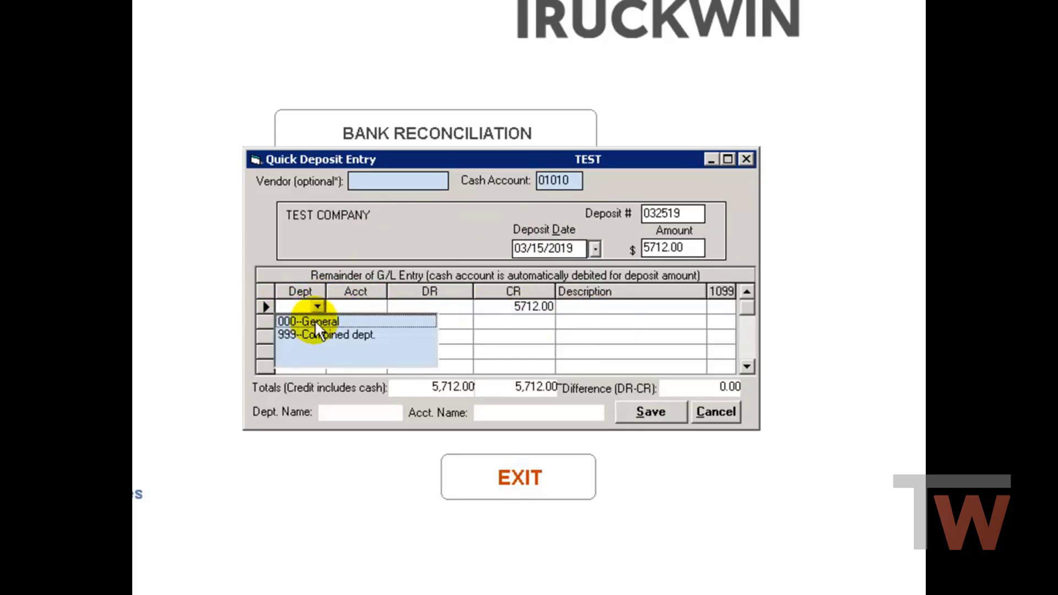
{"action": "left_click", "coordinate": [315, 321]}
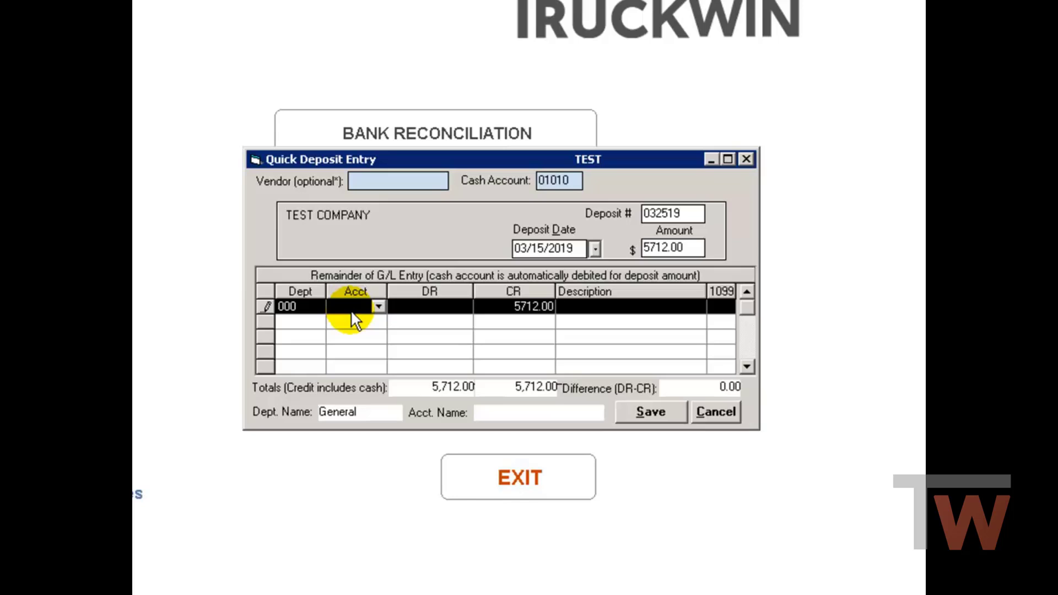
{"action": "type", "text": "01215"}
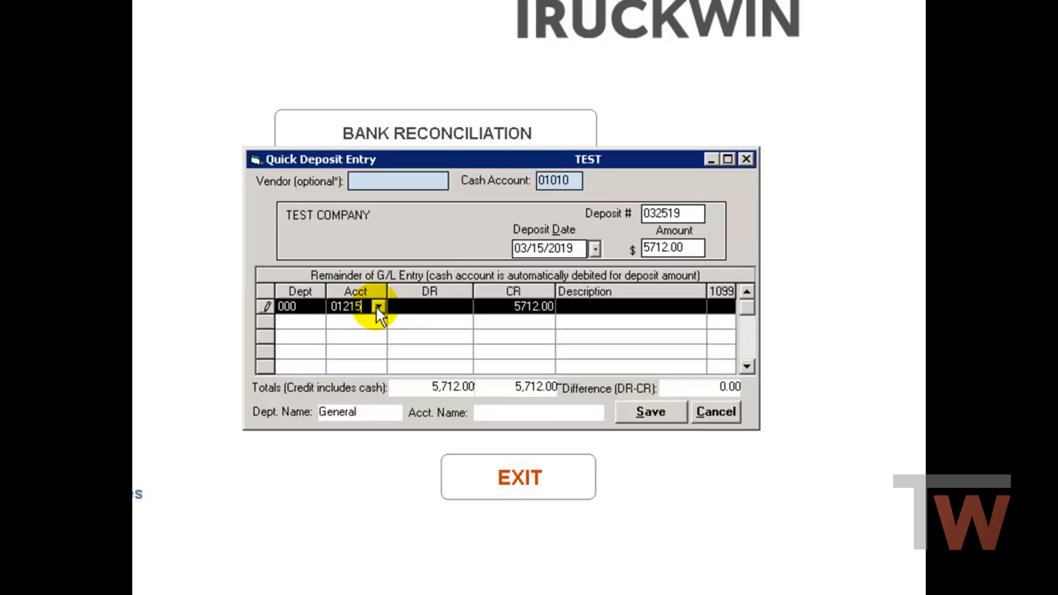
{"action": "key", "text": "Tab"}
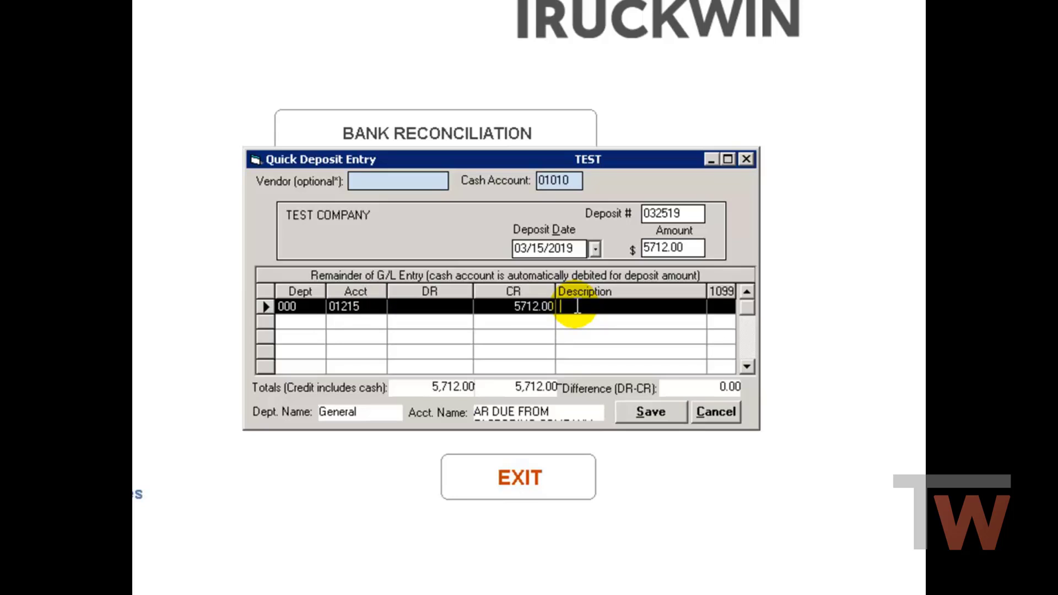
- Describe the deposit line as "Reserve Payout", and save and post the deposit
{"action": "type", "text": "Reserve "}
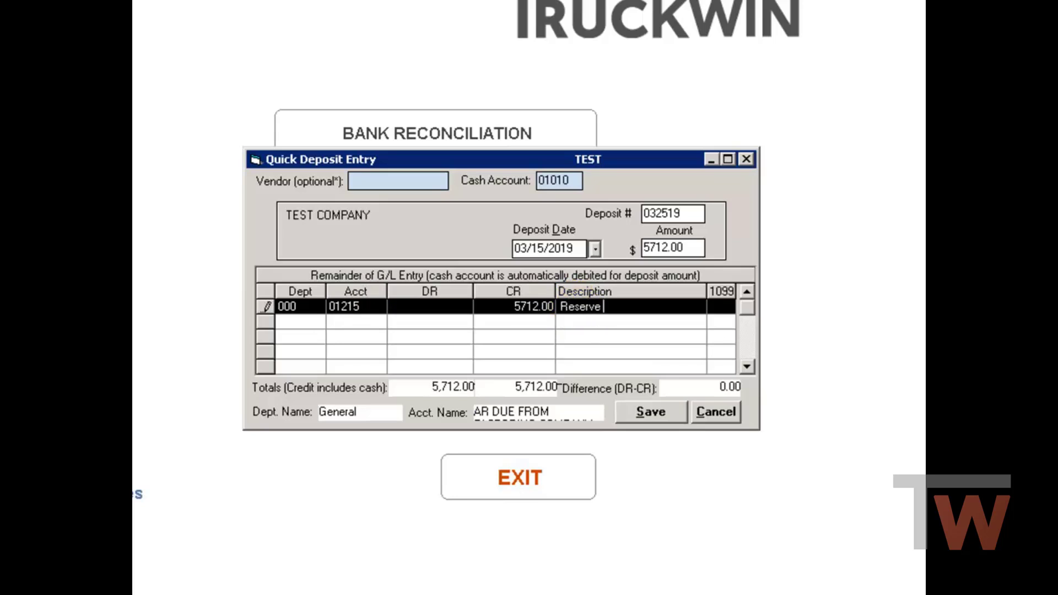
{"action": "type", "text": "Payout"}
{"action": "left_click", "coordinate": [575, 307]}
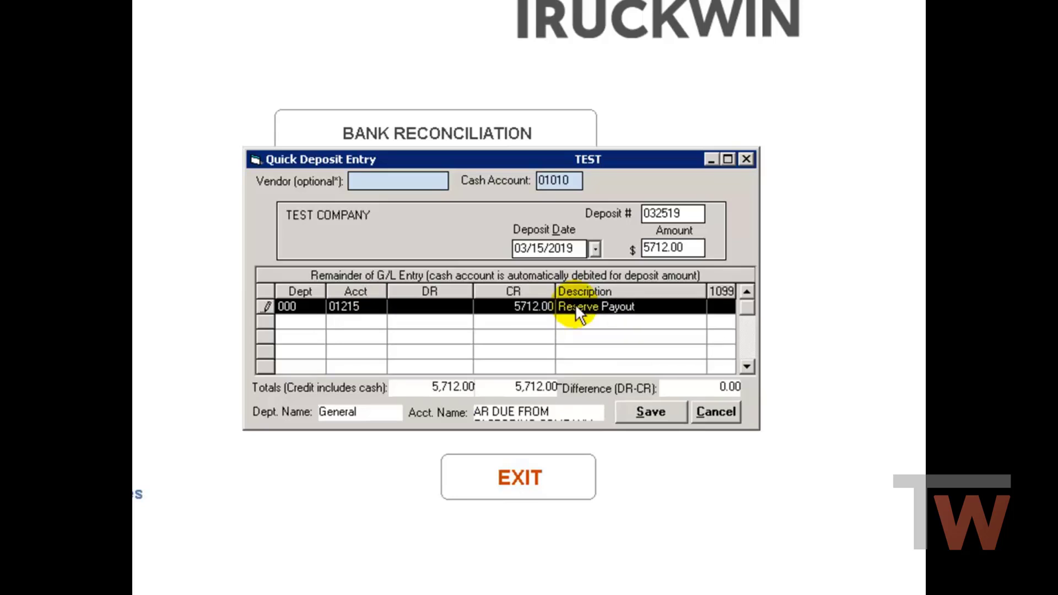
{"action": "left_click", "coordinate": [423, 312]}
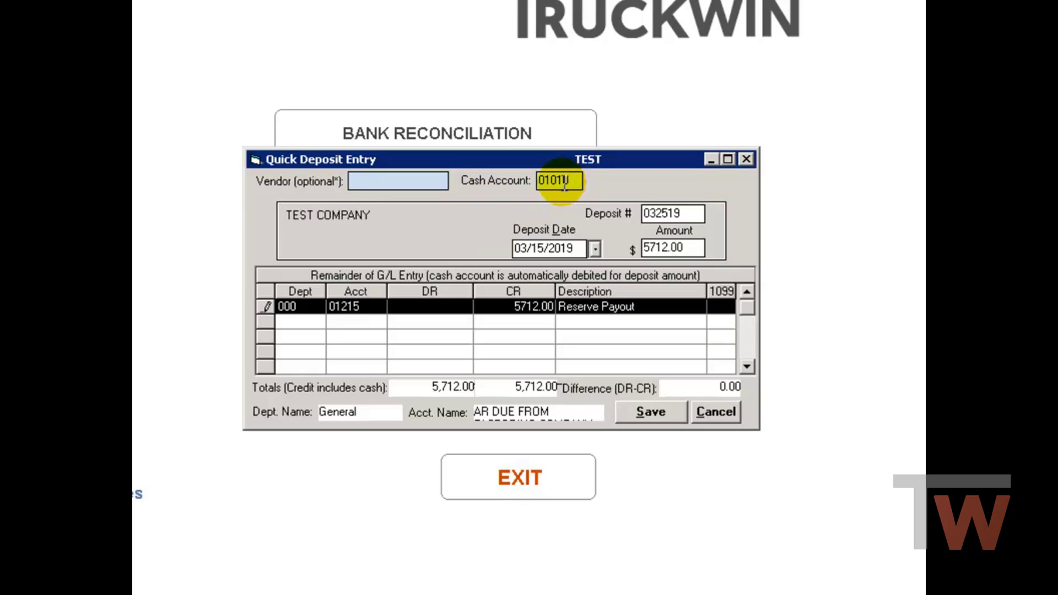
{"action": "left_click", "coordinate": [656, 411]}
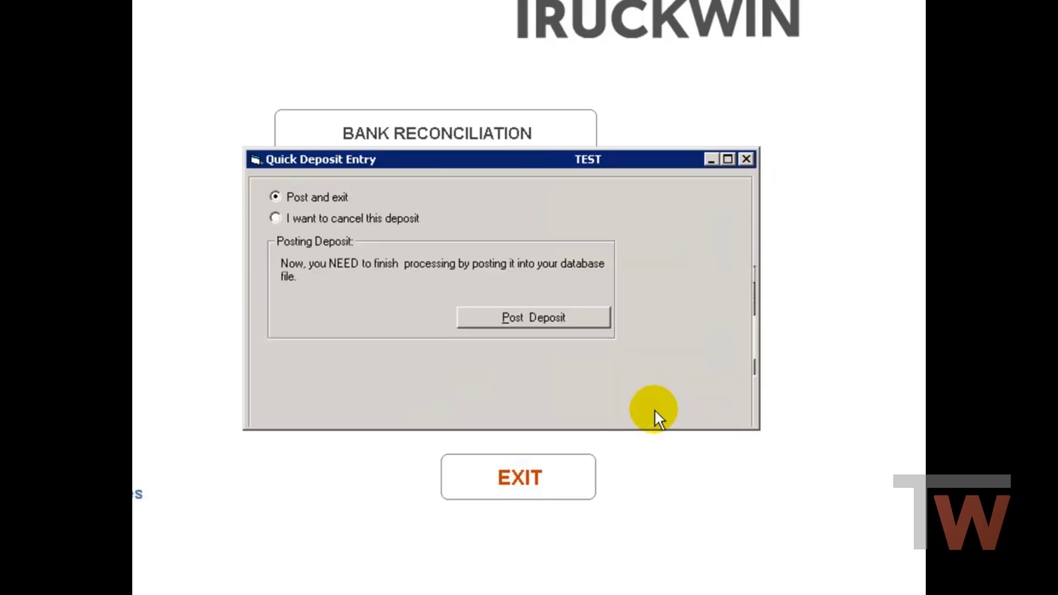
{"action": "left_click", "coordinate": [543, 316]}
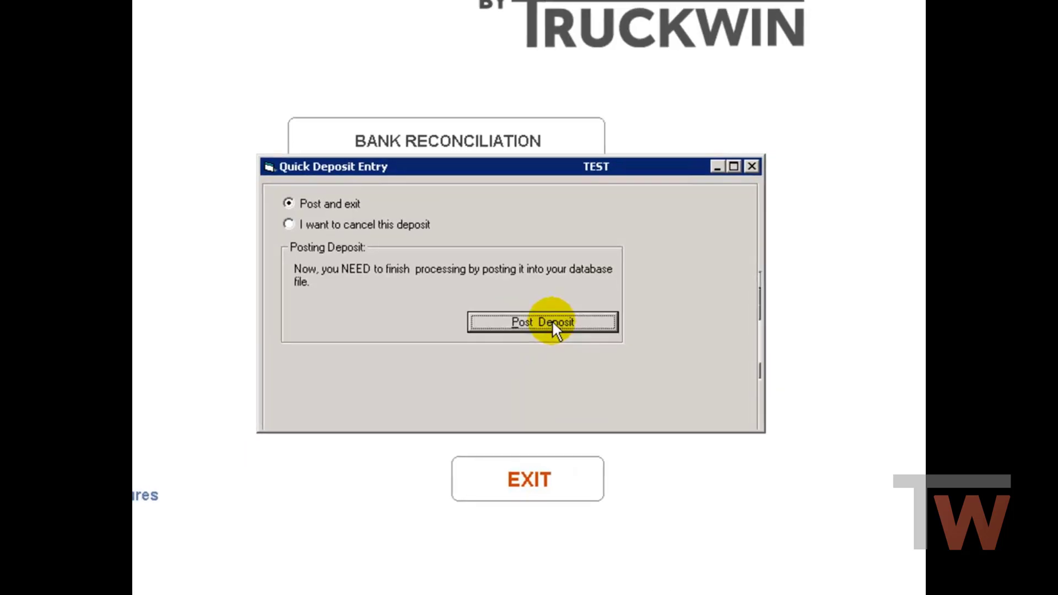